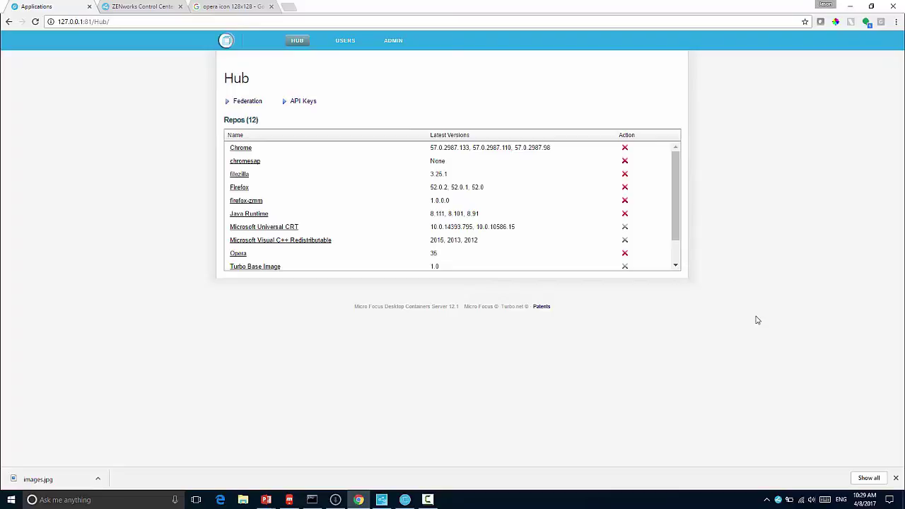
Step: Open the Turbo.net federation settings from the Federation page and select the API key value
{"action": "left_click", "coordinate": [260, 102]}
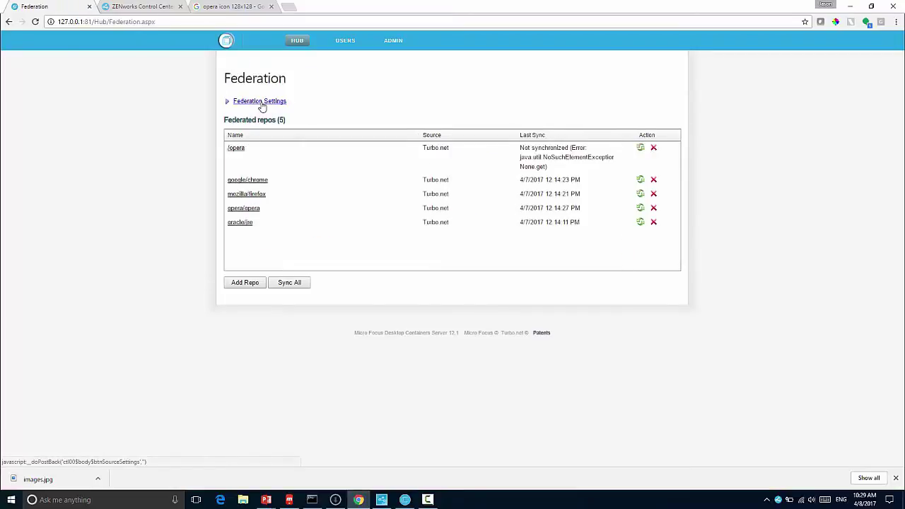
{"action": "left_click", "coordinate": [261, 102]}
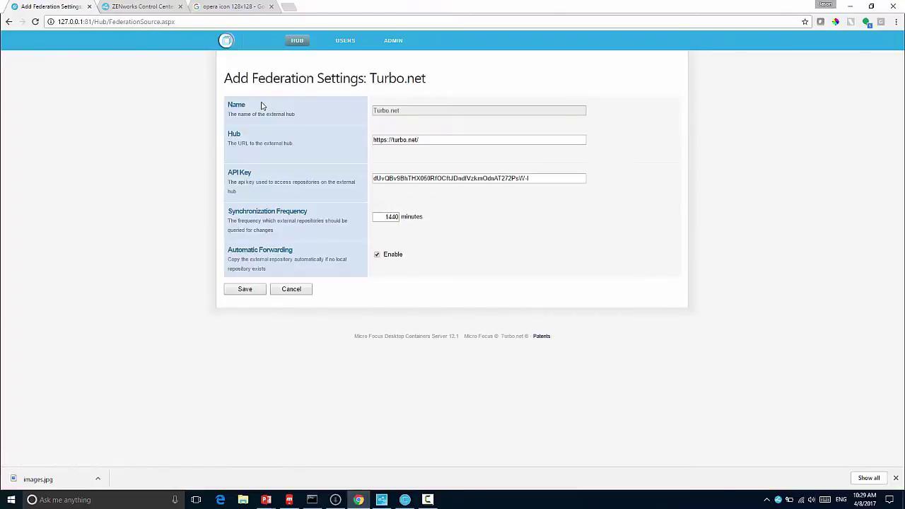
{"action": "left_click_drag", "start_coordinate": [541, 182], "coordinate": [352, 170]}
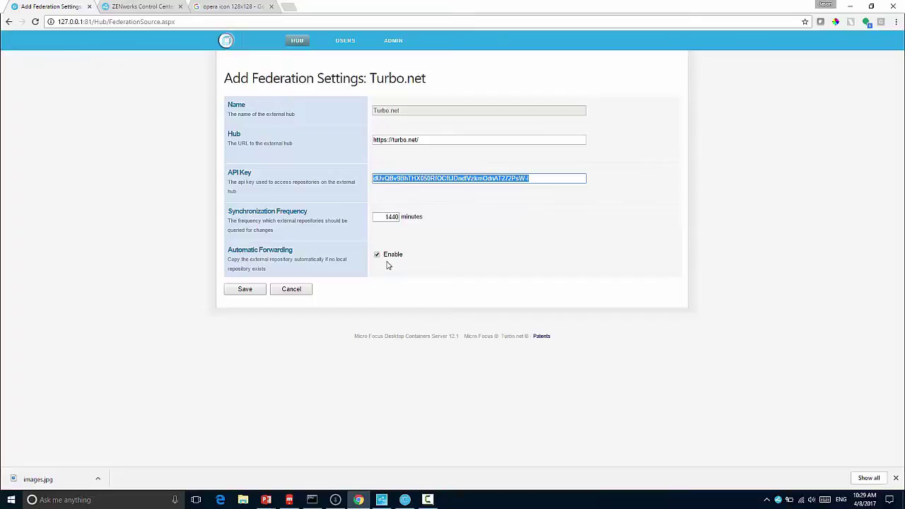
Step: Cancel the federation settings without saving and go back to the Hub page
{"action": "left_click", "coordinate": [294, 289]}
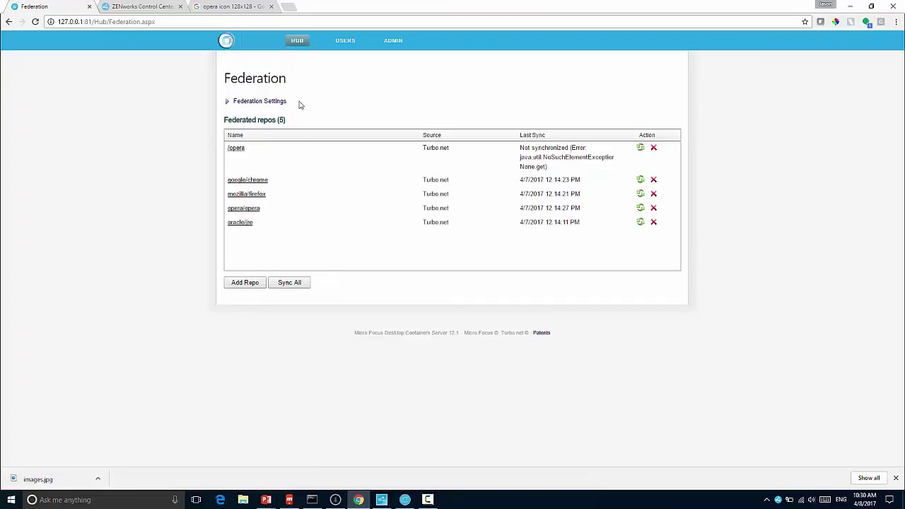
{"action": "left_click", "coordinate": [299, 46]}
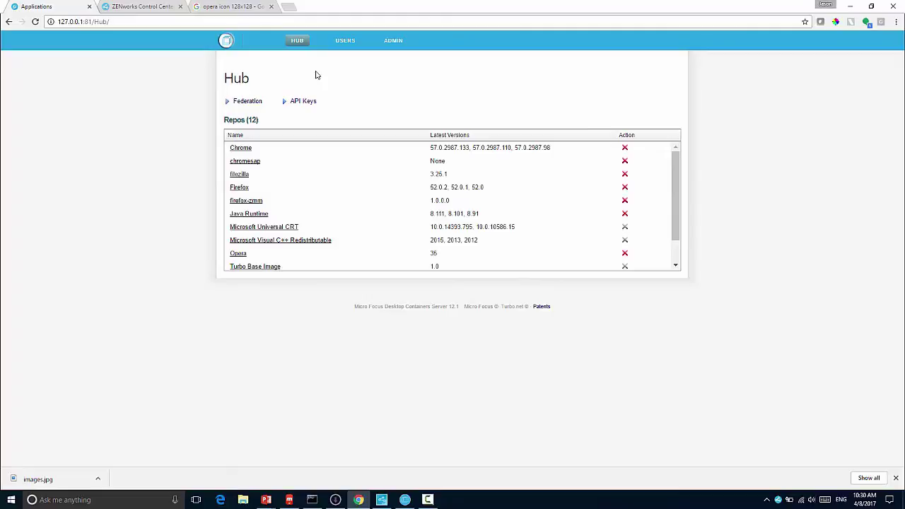
Step: Run 'turbo config' in Command Prompt to show the current Turbo configuration
{"action": "left_click", "coordinate": [319, 501]}
{"action": "left_click", "coordinate": [388, 425]}
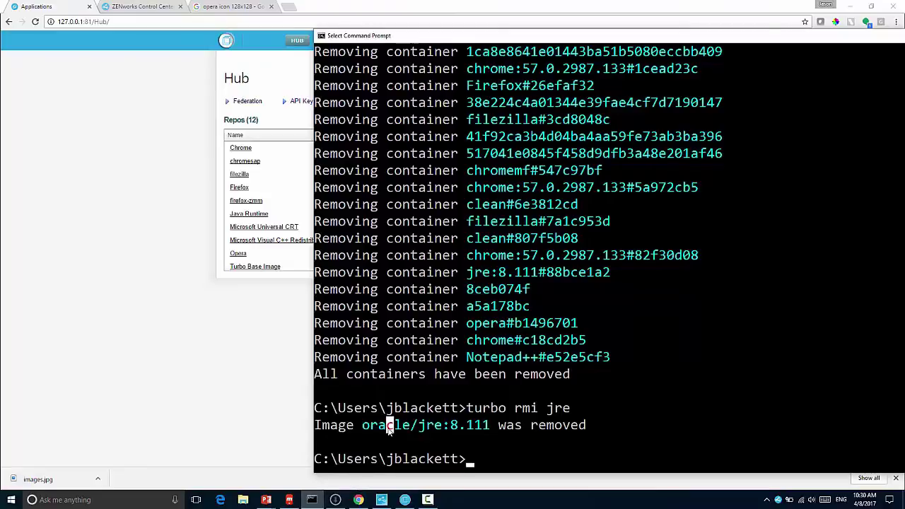
{"action": "type", "text": "turbo"}
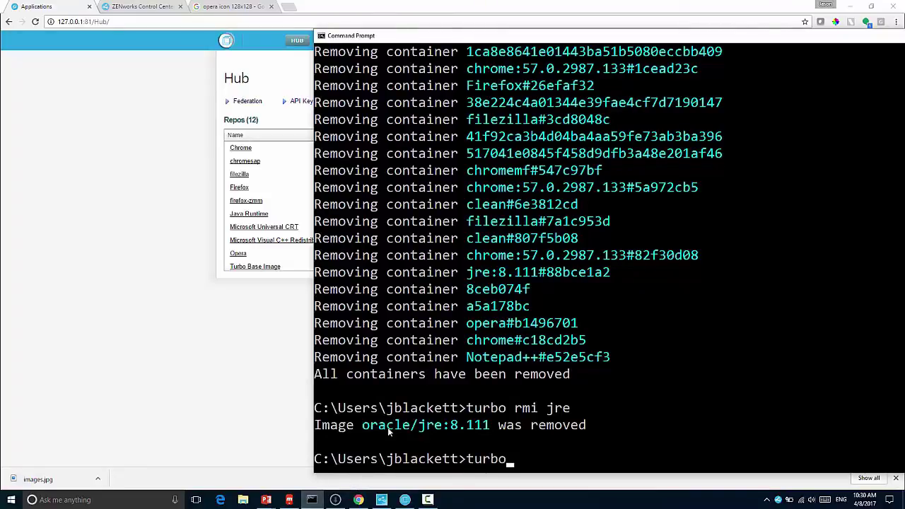
{"action": "type", "text": " config"}
{"action": "key", "text": "Return"}
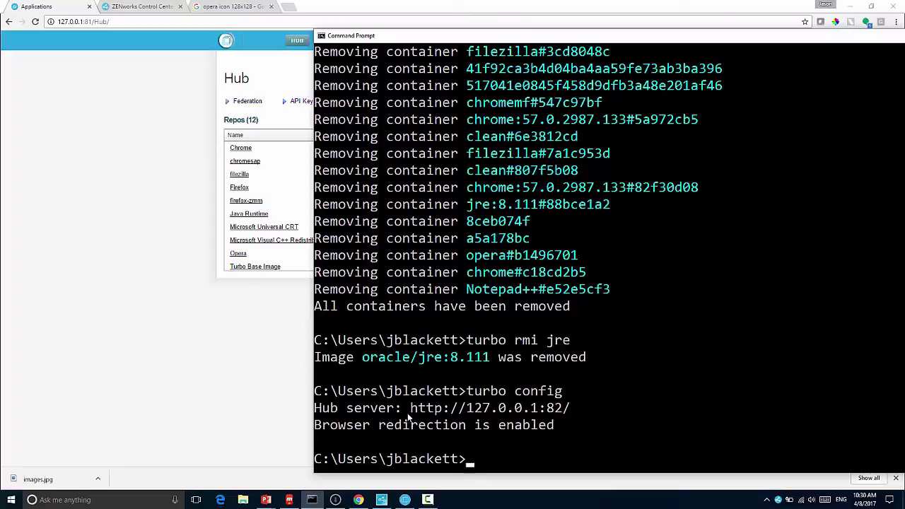
{"action": "left_click_drag", "start_coordinate": [405, 409], "coordinate": [570, 409]}
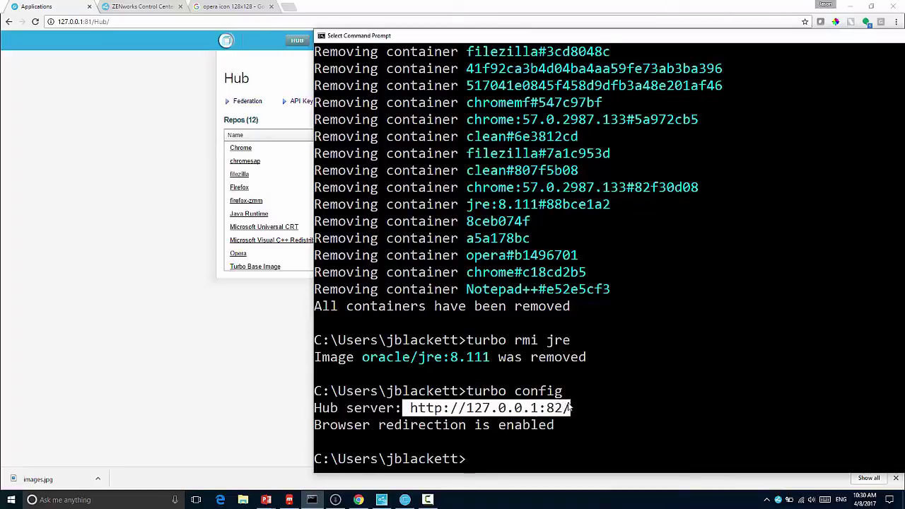
{"action": "right_click", "coordinate": [594, 402]}
{"action": "type", "text": "turbo"}
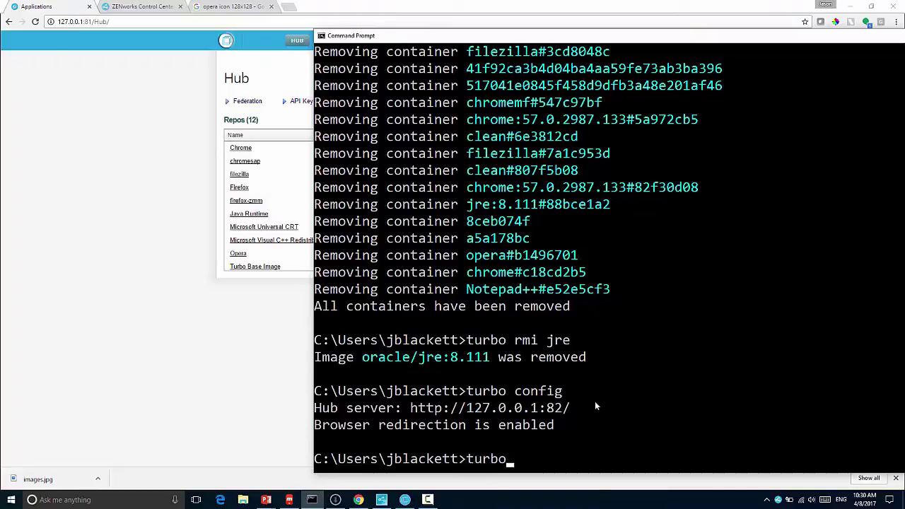
{"action": "type", "text": " run clean,jre"}
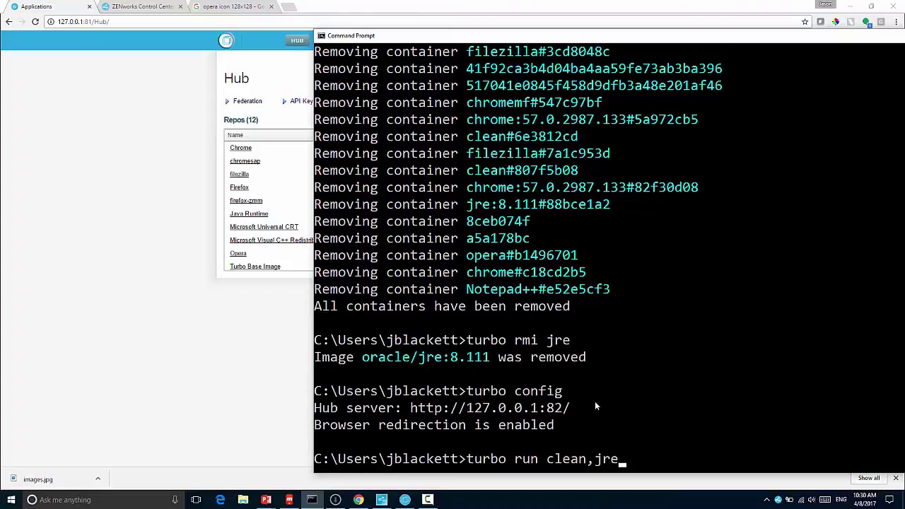
Step: Run 'turbo run clean,jre' to launch container clean#6e4877cf, then switch to Studio
{"action": "key", "text": "Return"}
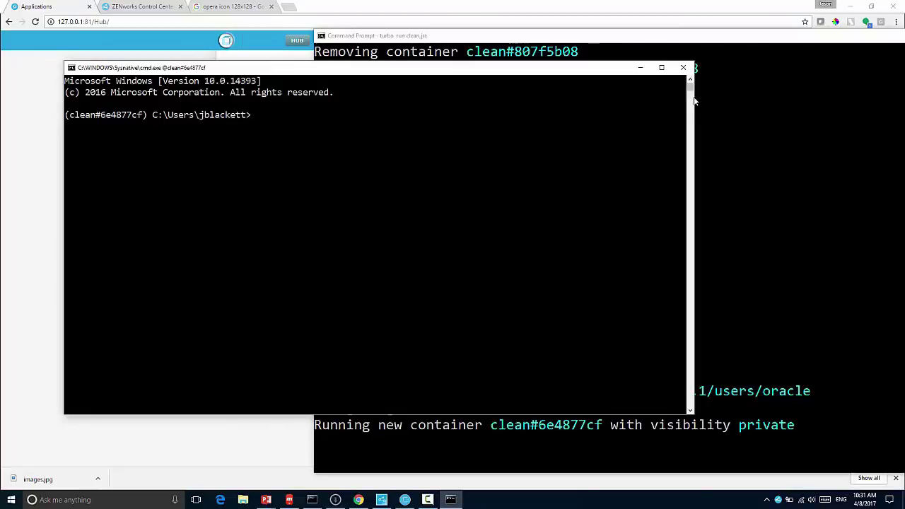
{"action": "key", "text": "alt+Tab"}
{"action": "key", "text": "alt+Tab"}
{"action": "key", "text": "alt+Tab"}
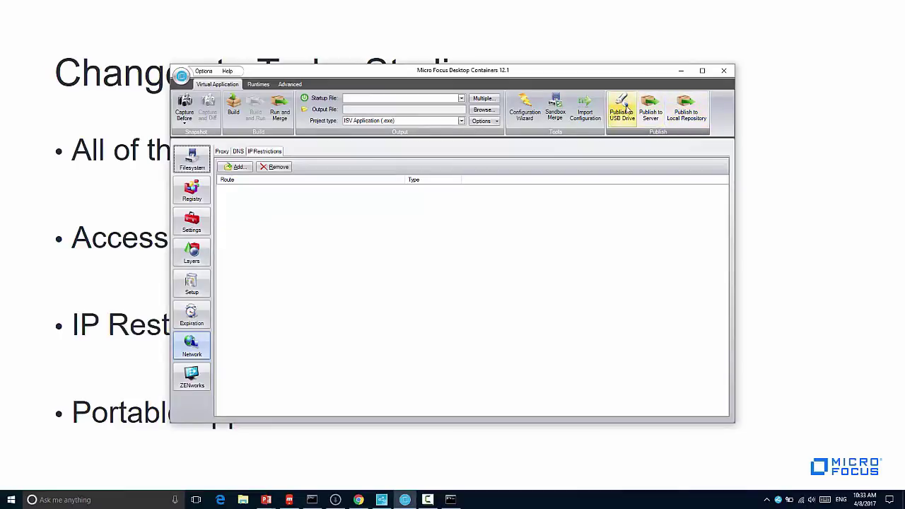
Step: Maximize Studio and start the Configuration Wizard's build-from-a-template option
{"action": "double_click", "coordinate": [662, 68]}
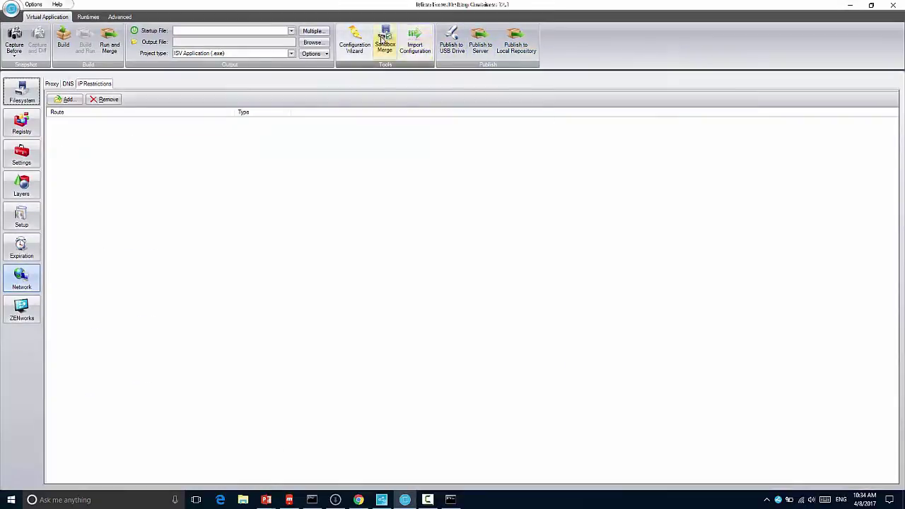
{"action": "left_click", "coordinate": [359, 43]}
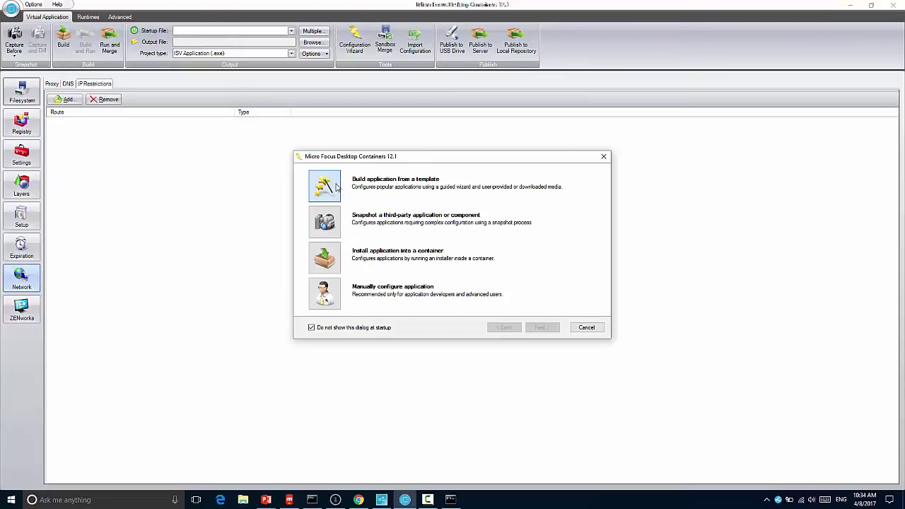
{"action": "left_click", "coordinate": [335, 185]}
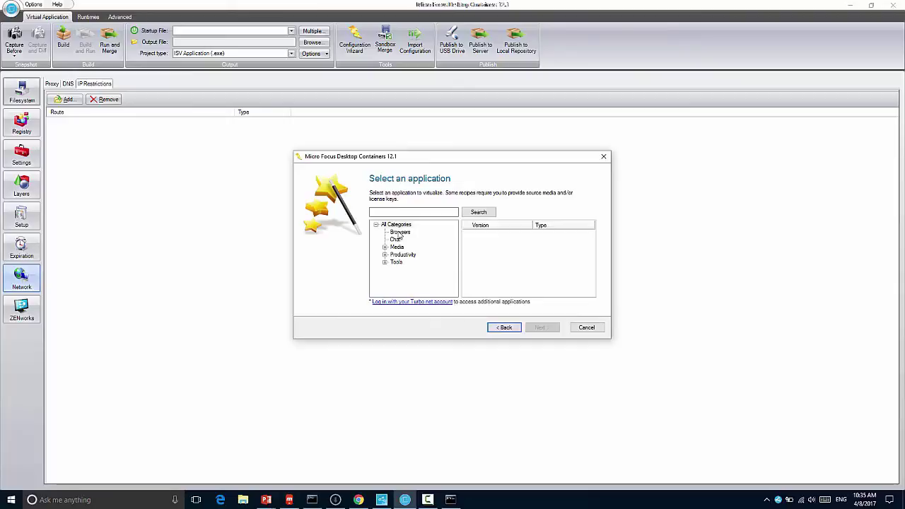
Step: Browse the Browsers templates, expanding and collapsing the Firefox and Chrome version lists
{"action": "left_click", "coordinate": [400, 234]}
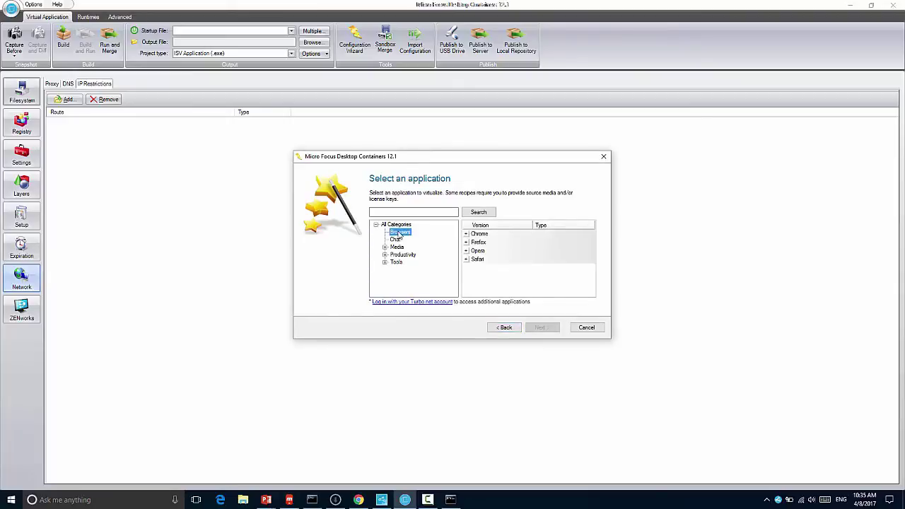
{"action": "left_click", "coordinate": [466, 242]}
{"action": "left_click", "coordinate": [466, 242]}
{"action": "left_click", "coordinate": [466, 234]}
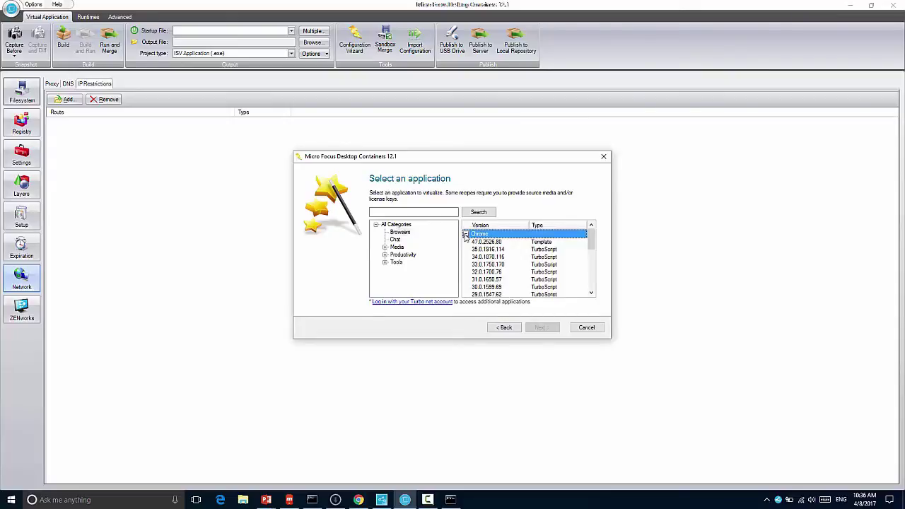
{"action": "left_click", "coordinate": [466, 234]}
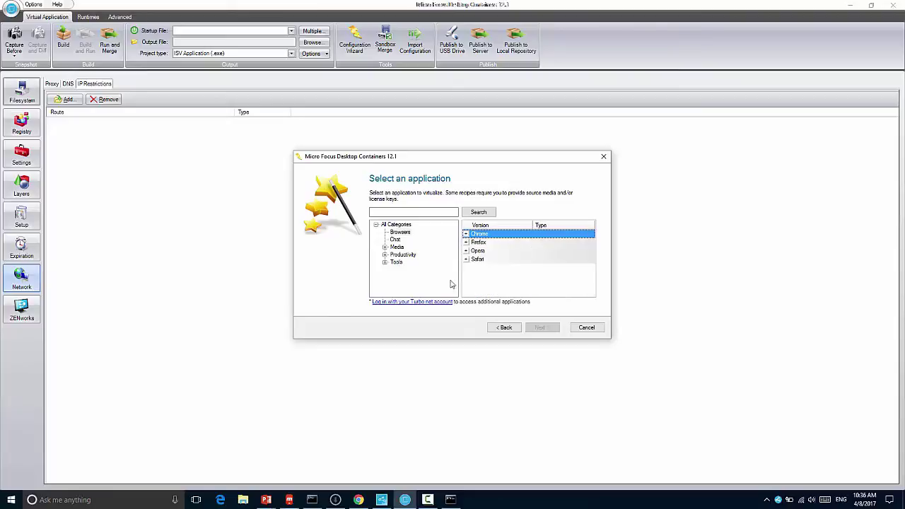
Step: Sign in to Turbo.net with the account username and password, then reload the Browsers templates
{"action": "left_click", "coordinate": [432, 302]}
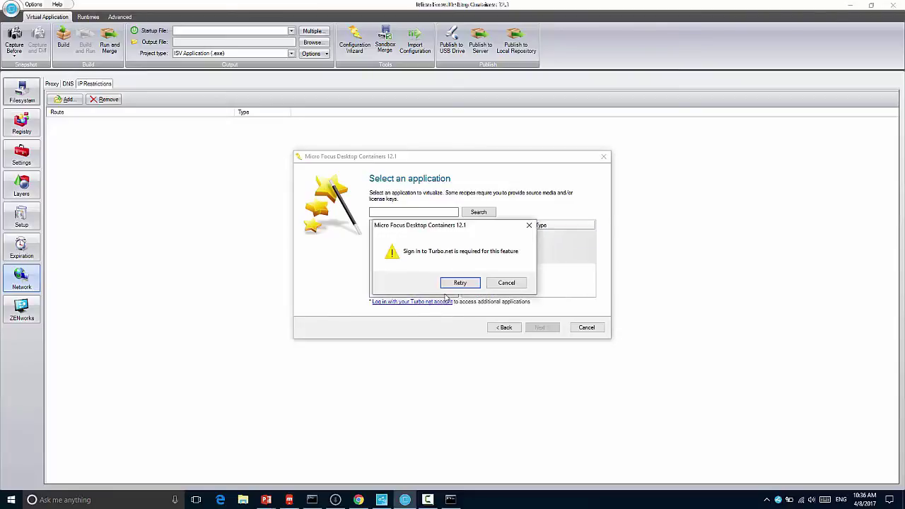
{"action": "left_click", "coordinate": [455, 283]}
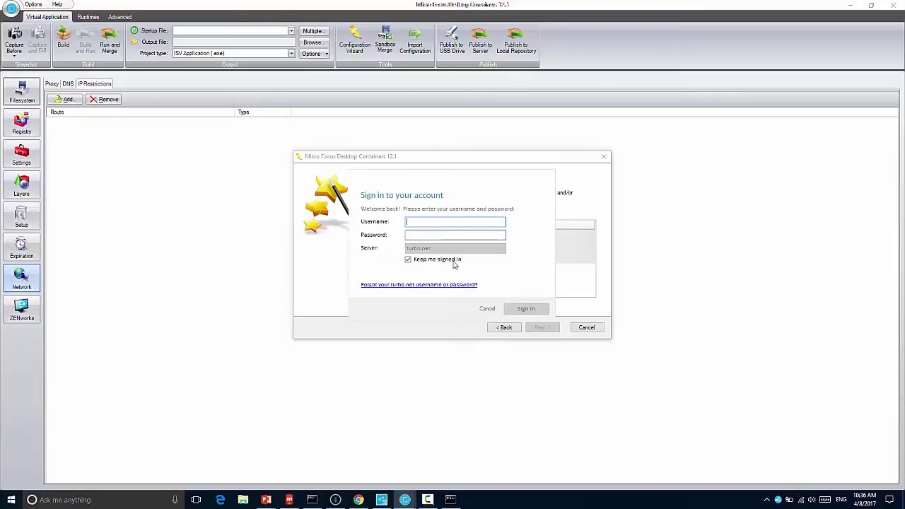
{"action": "key", "text": "Tab"}
{"action": "type", "text": "***"}
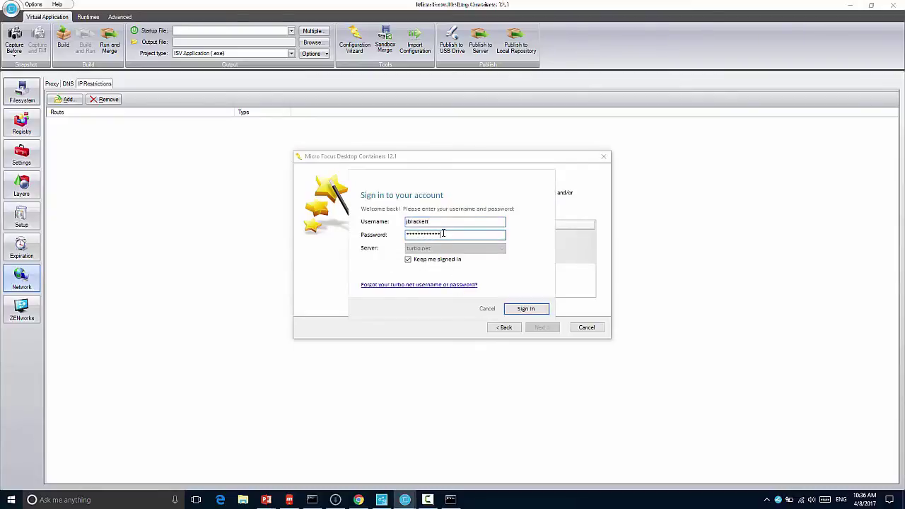
{"action": "key", "text": "Return"}
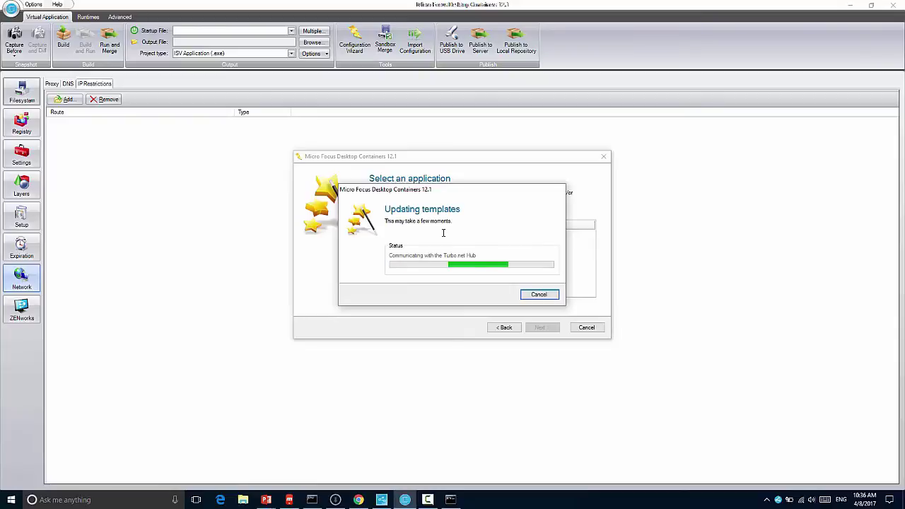
{"action": "left_click", "coordinate": [409, 235]}
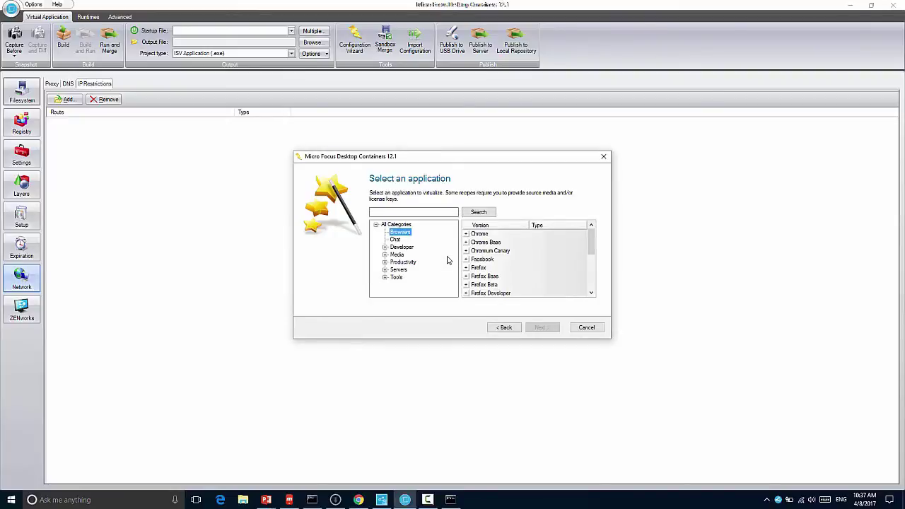
Step: Choose Messenger 3.0.1 from the Chat templates and download its Novell Messenger 3.0 configuration
{"action": "left_click", "coordinate": [592, 273]}
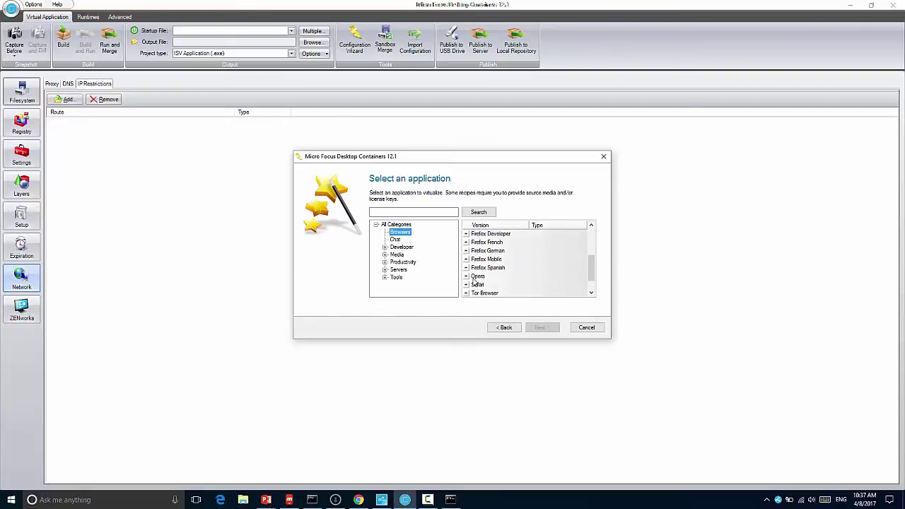
{"action": "left_click", "coordinate": [592, 285]}
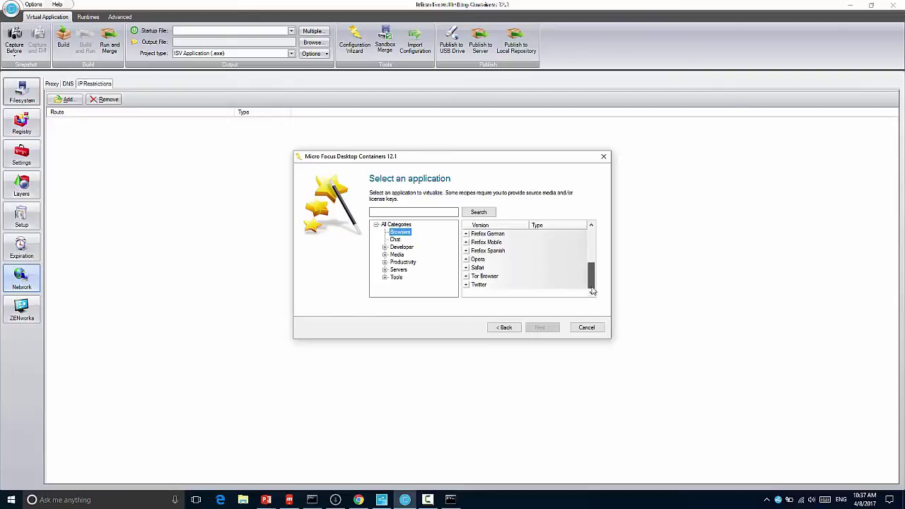
{"action": "left_click", "coordinate": [394, 240]}
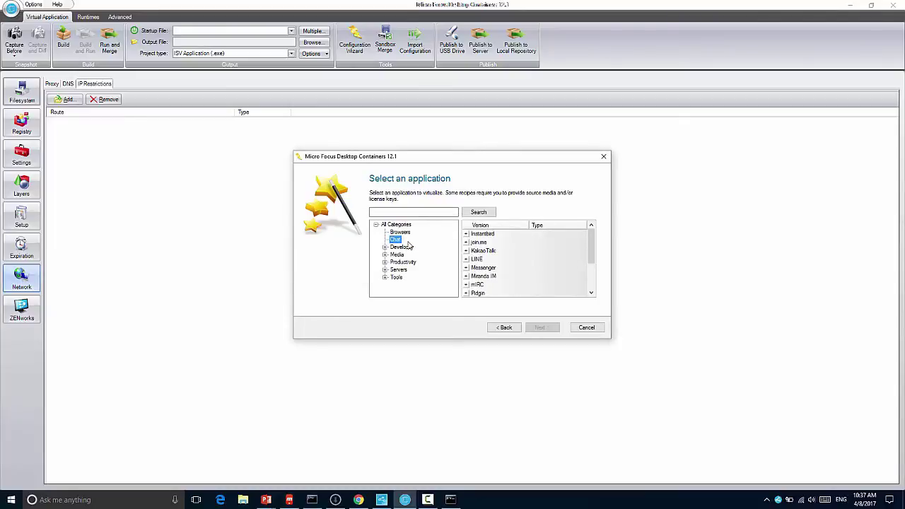
{"action": "left_click", "coordinate": [468, 268]}
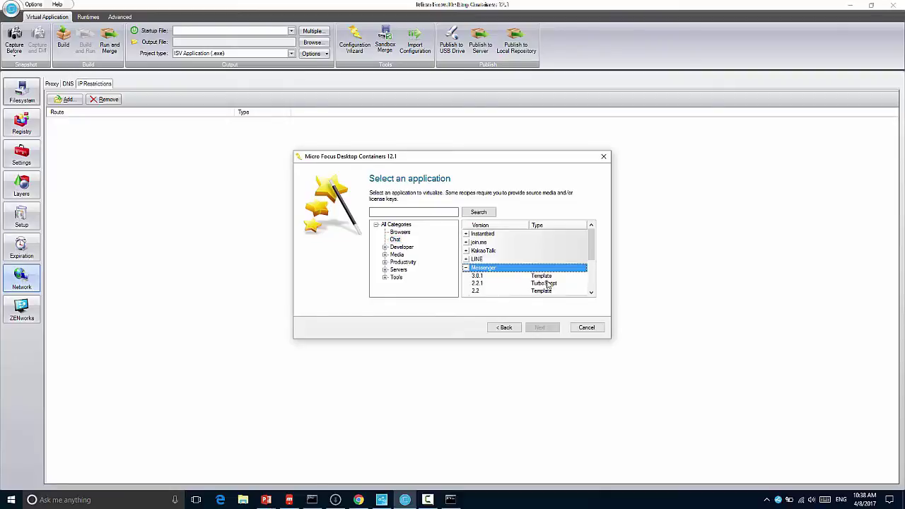
{"action": "left_click", "coordinate": [503, 277]}
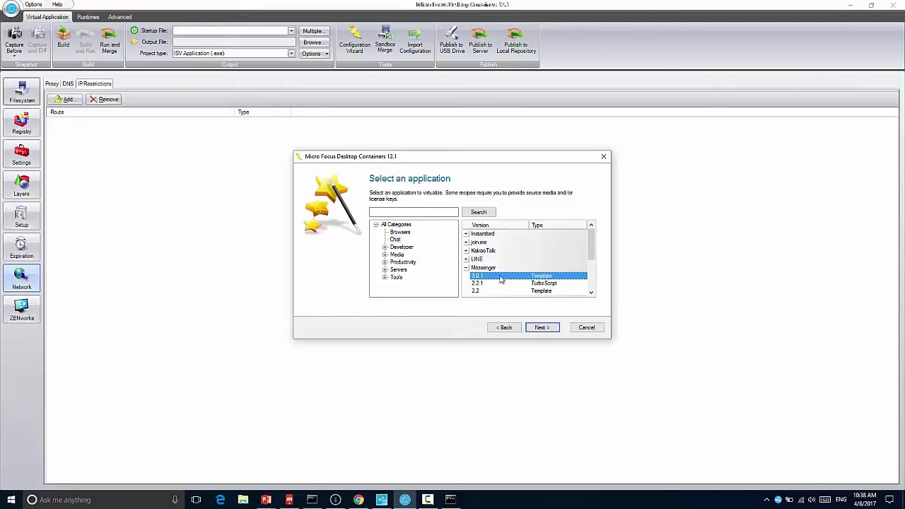
{"action": "left_click", "coordinate": [540, 328]}
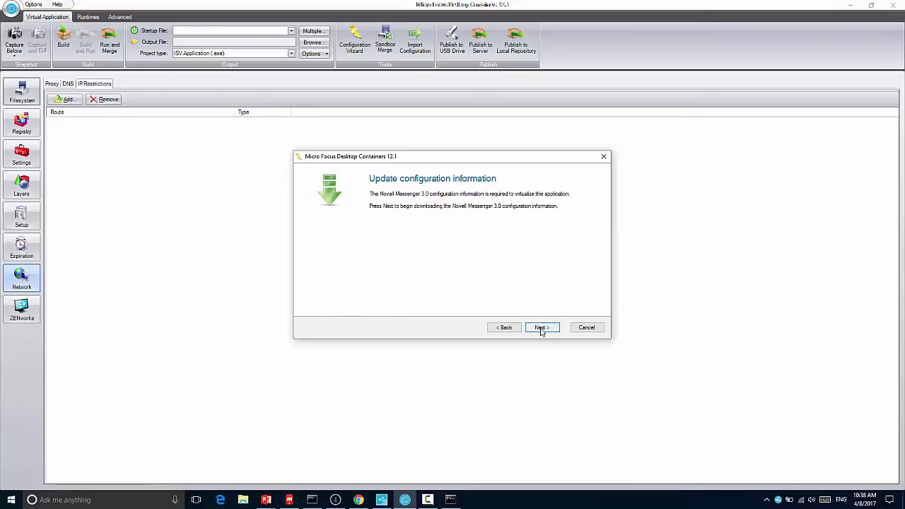
{"action": "left_click", "coordinate": [542, 329]}
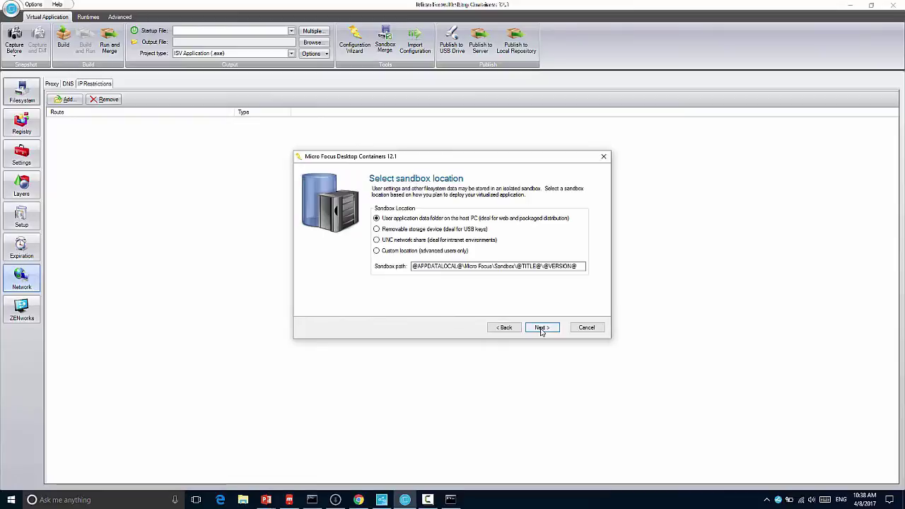
Step: Keep the default sandbox, save output as Novell Messenger 3.0.exe, untick Run and Publish, and build
{"action": "left_click", "coordinate": [542, 329]}
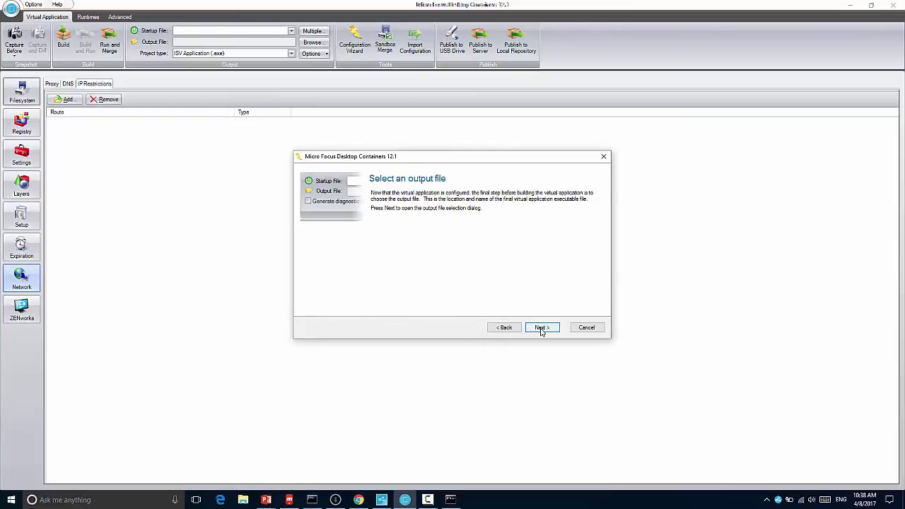
{"action": "left_click", "coordinate": [542, 329]}
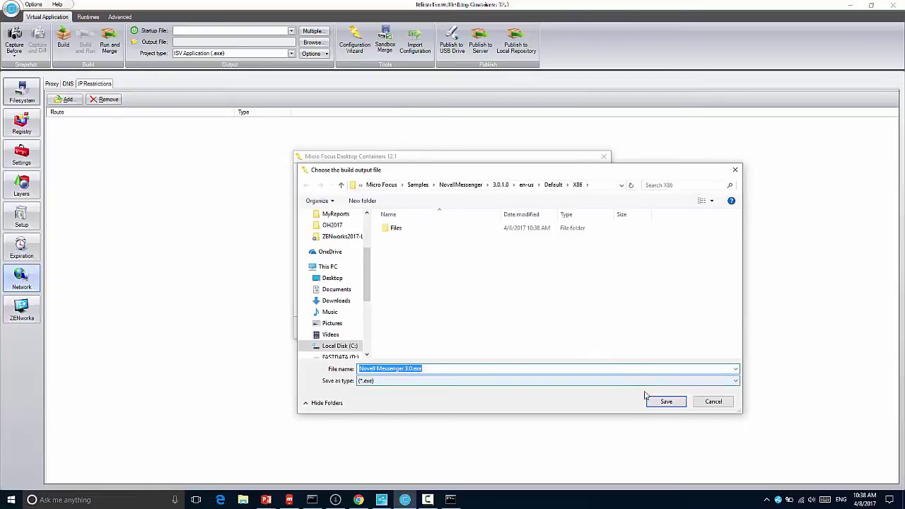
{"action": "left_click", "coordinate": [660, 401]}
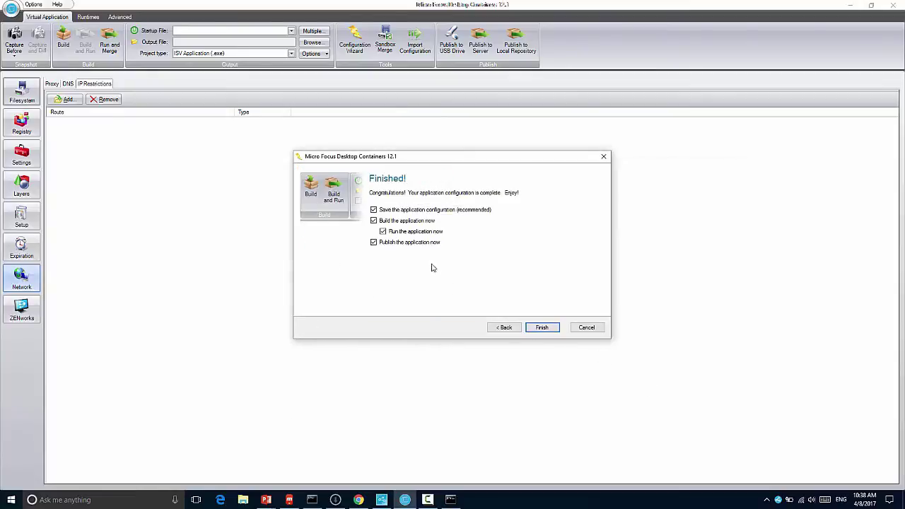
{"action": "left_click", "coordinate": [416, 232]}
{"action": "left_click", "coordinate": [421, 244]}
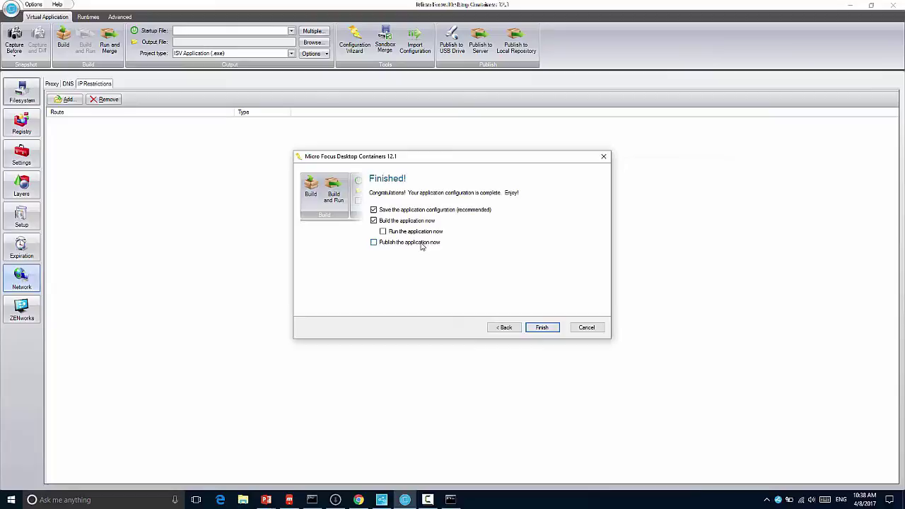
{"action": "left_click", "coordinate": [542, 327]}
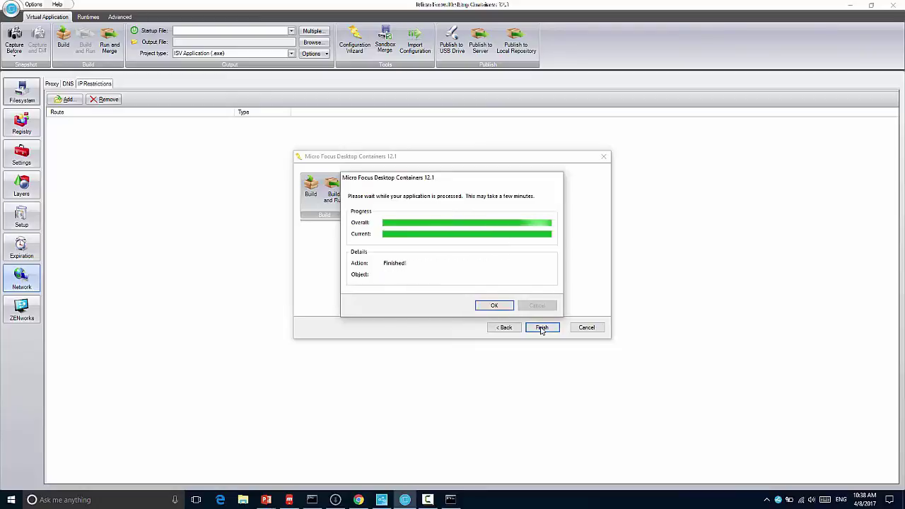
{"action": "left_click", "coordinate": [494, 305]}
{"action": "left_click", "coordinate": [541, 328]}
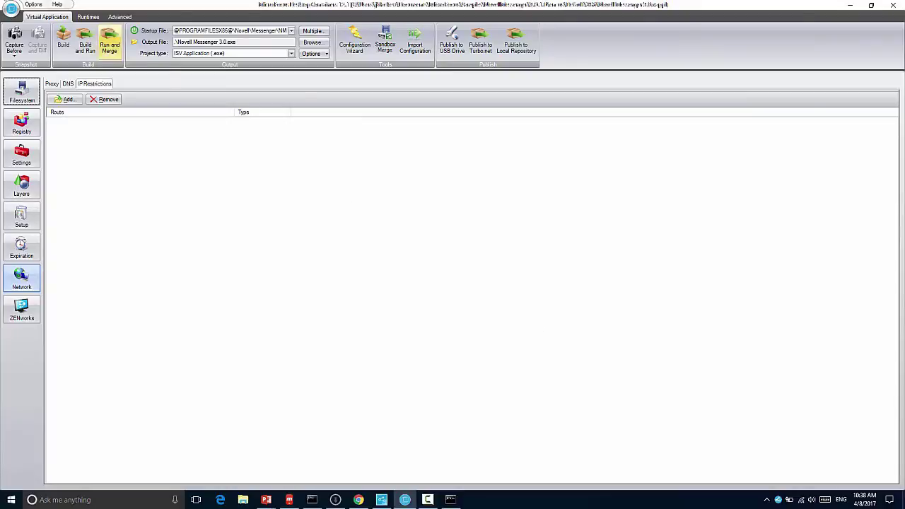
Step: Save the Messenger configuration from the orb menu, then start a new blank configuration
{"action": "left_click", "coordinate": [11, 8]}
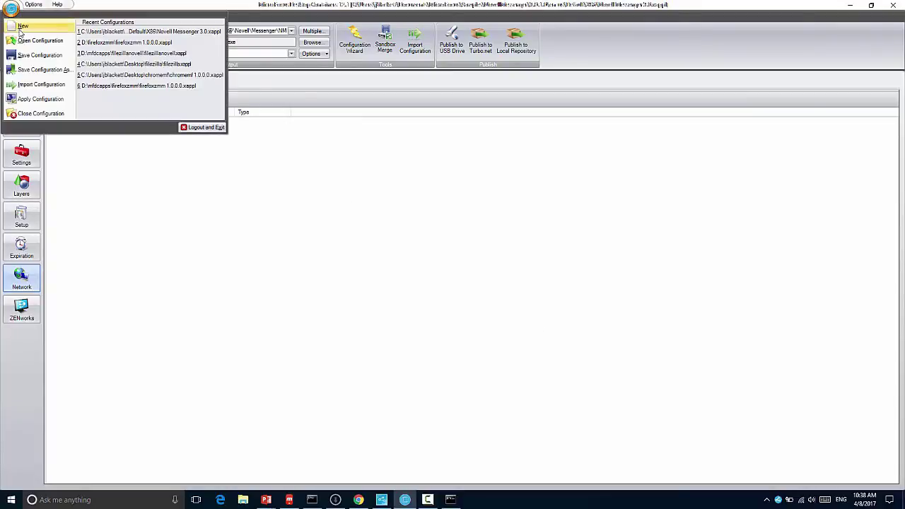
{"action": "left_click", "coordinate": [40, 55]}
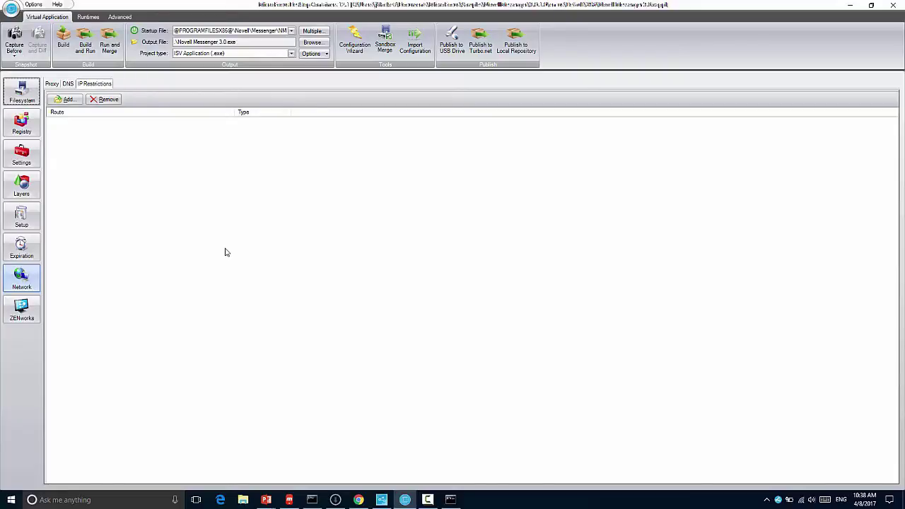
{"action": "left_click", "coordinate": [12, 9]}
{"action": "left_click", "coordinate": [33, 30]}
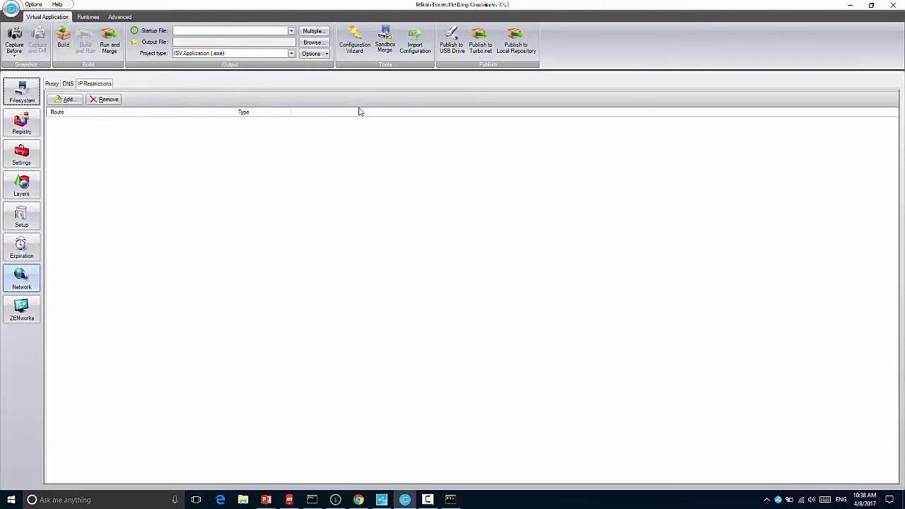
Step: Install FileZilla_3.25.1_win64-setup.exe from Downloads into a container via the Configuration Wizard
{"action": "left_click", "coordinate": [355, 56]}
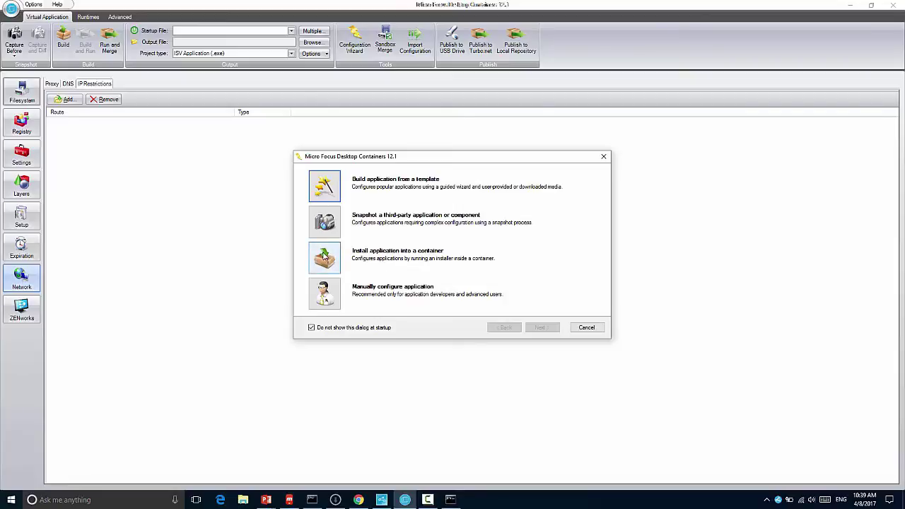
{"action": "left_click", "coordinate": [324, 256]}
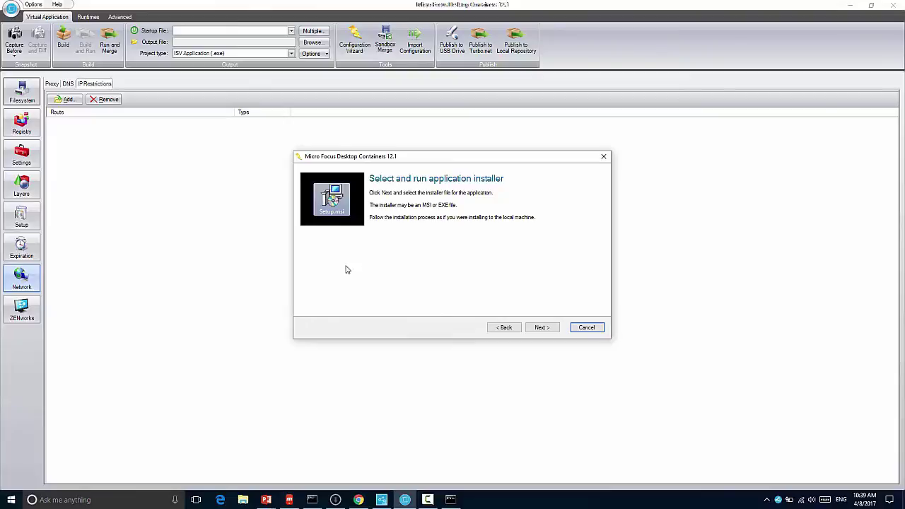
{"action": "left_click", "coordinate": [542, 327]}
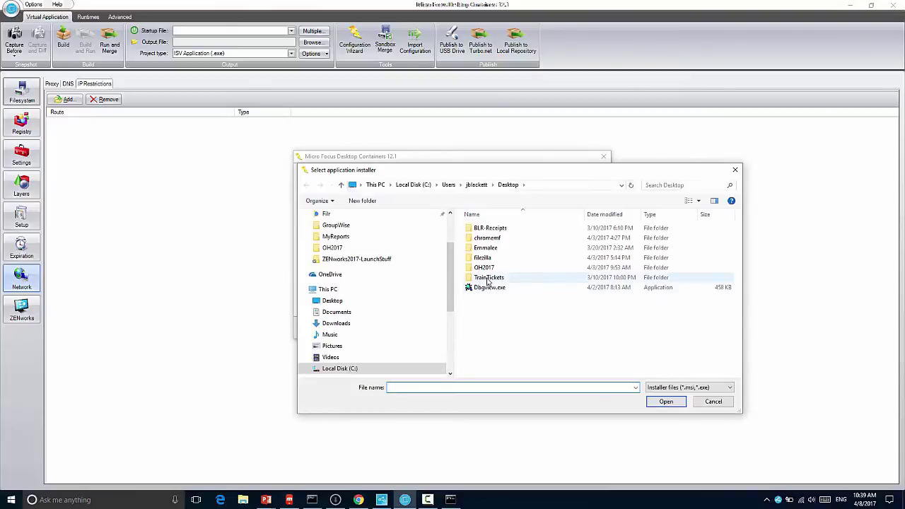
{"action": "left_click", "coordinate": [376, 324]}
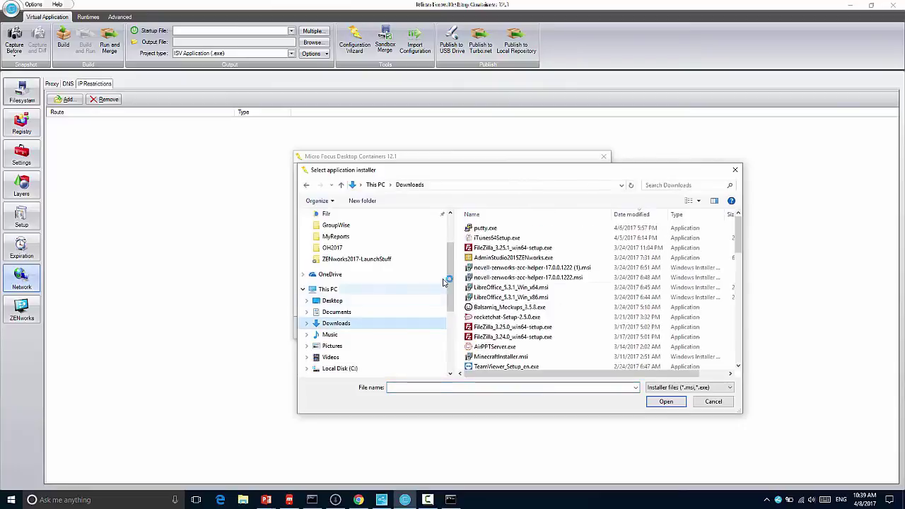
{"action": "left_click", "coordinate": [515, 248]}
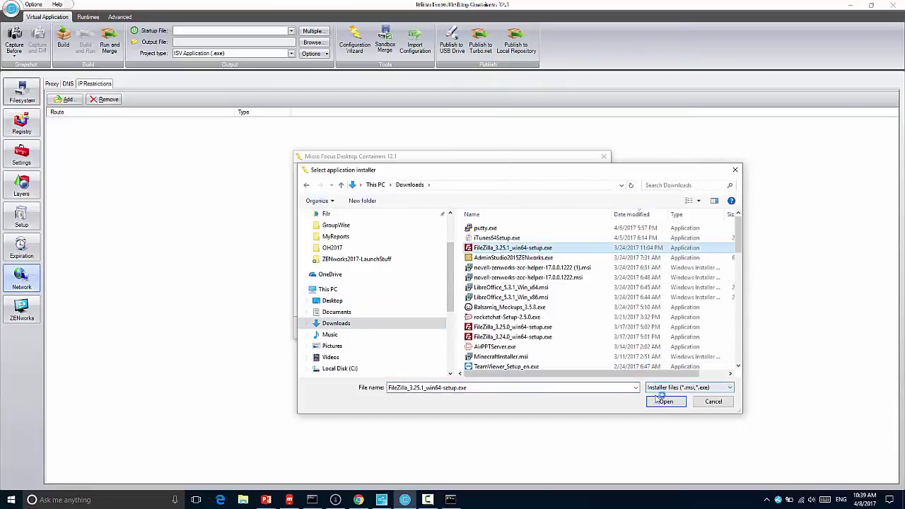
{"action": "left_click", "coordinate": [680, 401]}
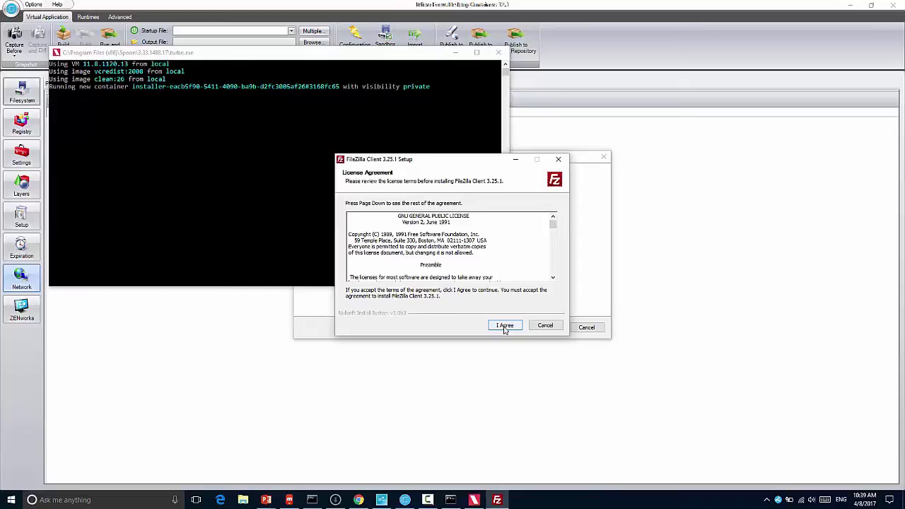
Step: Install FileZilla Client 3.25.1 for all users without Shell Extension, keeping default location and shortcuts, then launch it
{"action": "left_click", "coordinate": [505, 328]}
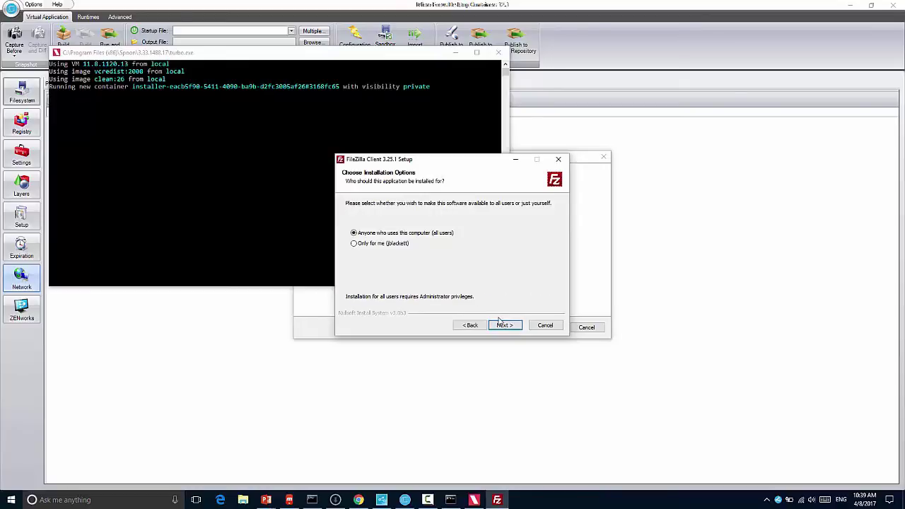
{"action": "left_click", "coordinate": [504, 326]}
{"action": "left_click", "coordinate": [424, 258]}
{"action": "left_click", "coordinate": [505, 326]}
{"action": "left_click", "coordinate": [505, 326]}
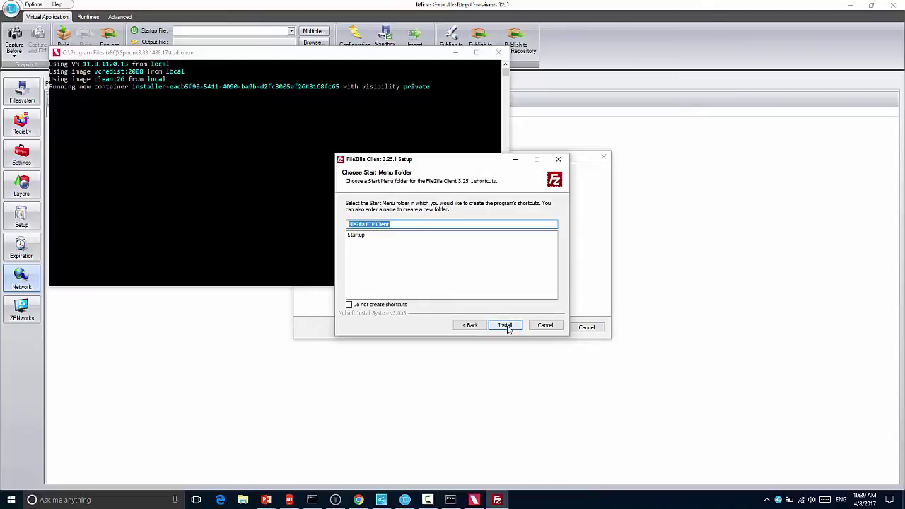
{"action": "left_click", "coordinate": [505, 326]}
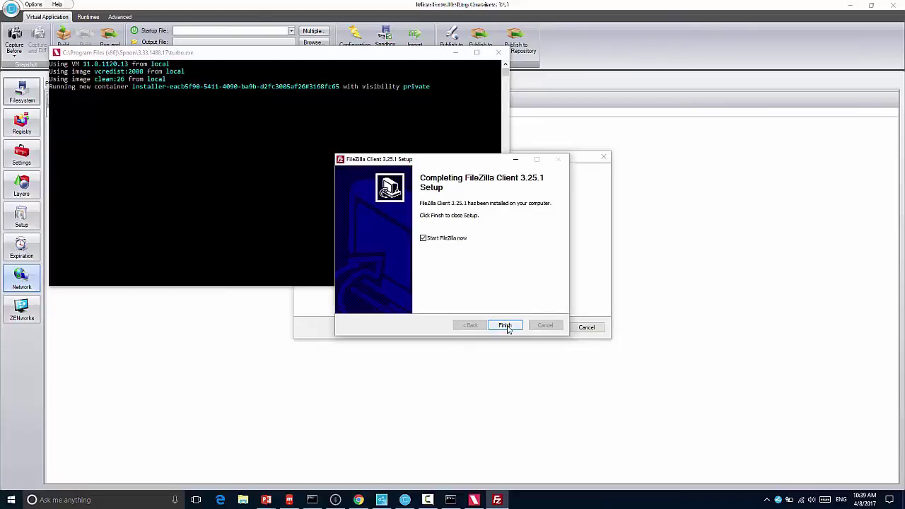
{"action": "left_click", "coordinate": [507, 327]}
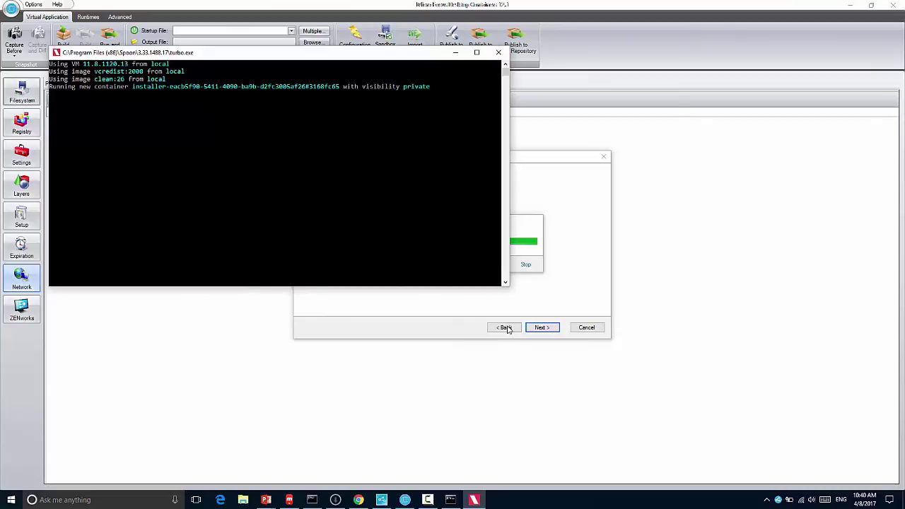
Step: Dismiss the welcome message and set 'Check for FileZilla updates automatically' to Never in Settings > Updates
{"action": "left_click", "coordinate": [510, 309]}
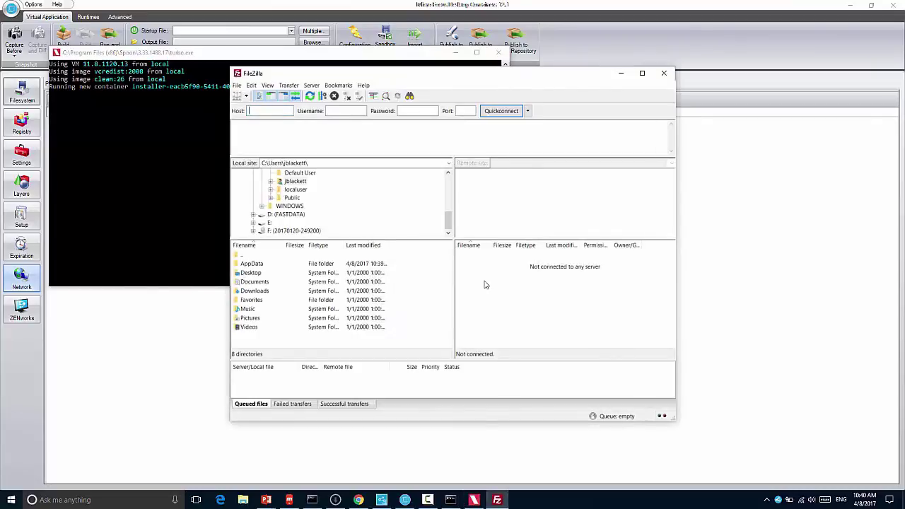
{"action": "left_click", "coordinate": [237, 85]}
{"action": "mouse_move", "coordinate": [251, 85]}
{"action": "left_click", "coordinate": [264, 116]}
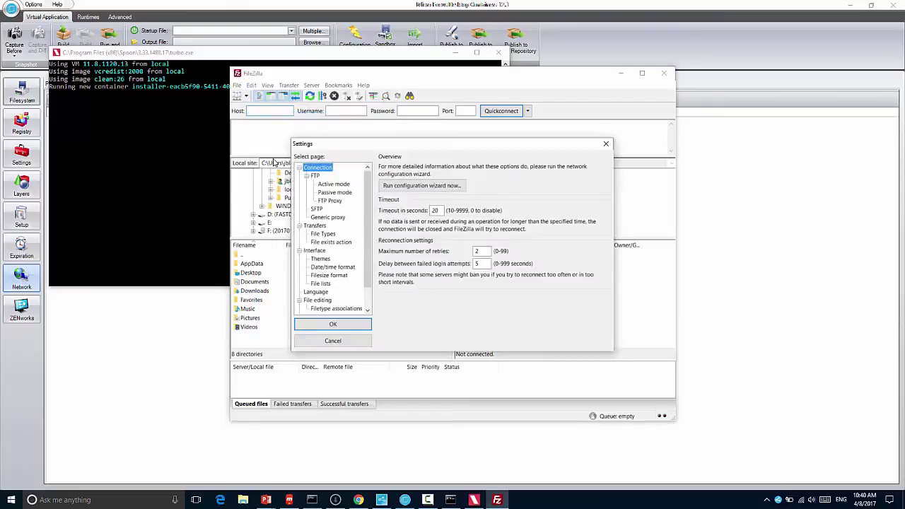
{"action": "scroll", "coordinate": [367, 304], "scroll_direction": "down", "scroll_amount": 1}
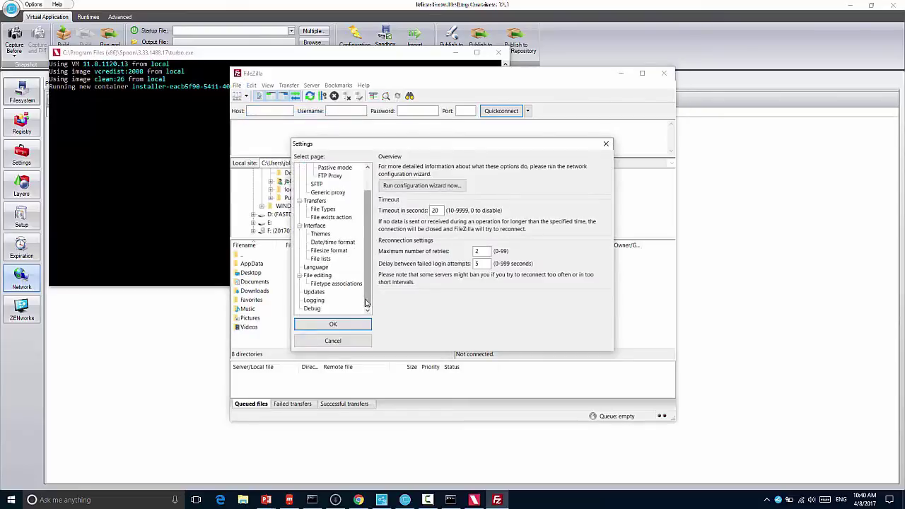
{"action": "left_click", "coordinate": [314, 292]}
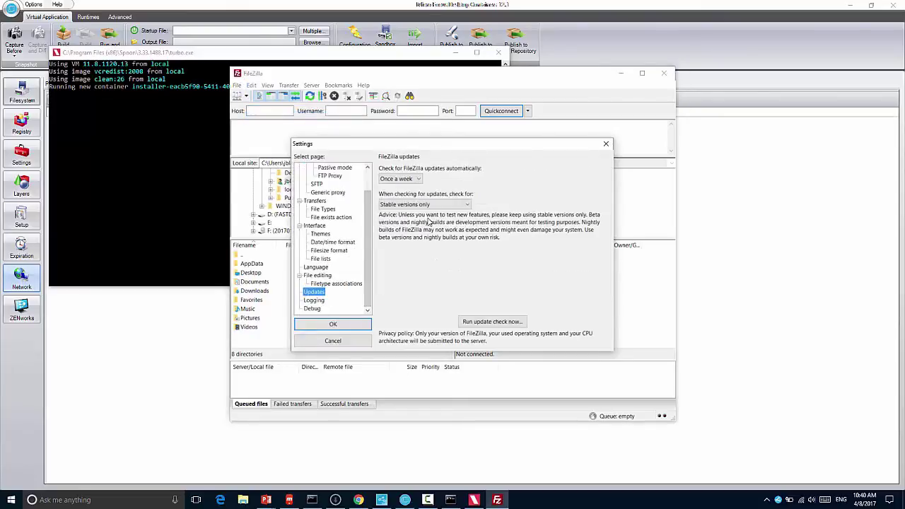
{"action": "left_click", "coordinate": [418, 179]}
{"action": "left_click", "coordinate": [400, 187]}
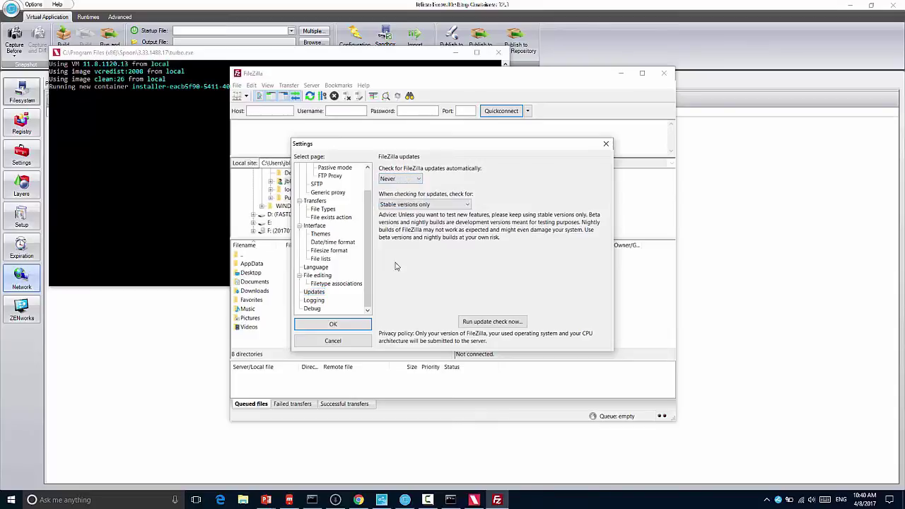
{"action": "left_click", "coordinate": [359, 324]}
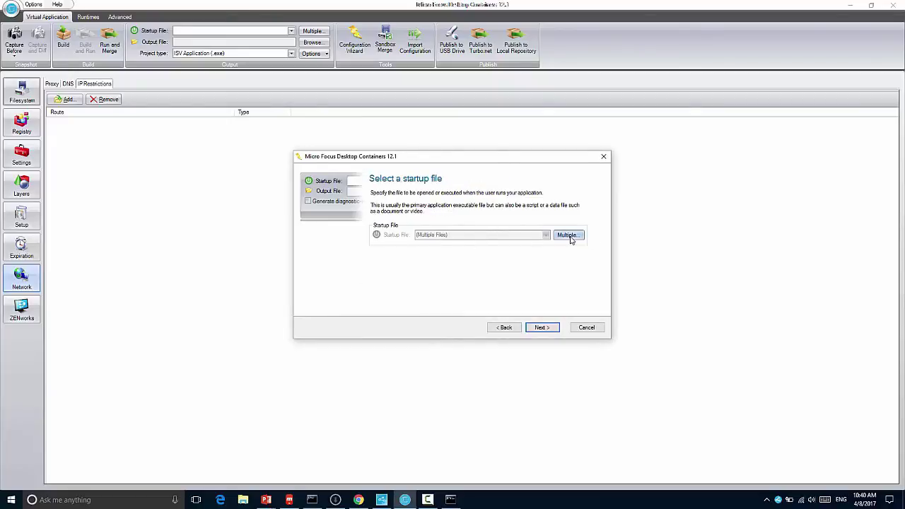
Step: Remove the uninstall entry so only the filezilla startup file remains, accepting the shortcuts warning
{"action": "left_click", "coordinate": [558, 238]}
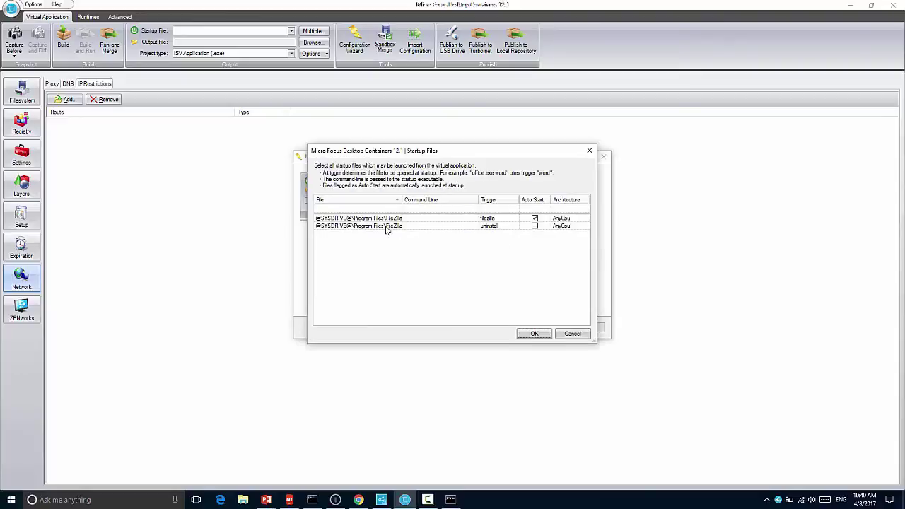
{"action": "left_click", "coordinate": [382, 219]}
{"action": "left_click", "coordinate": [382, 225]}
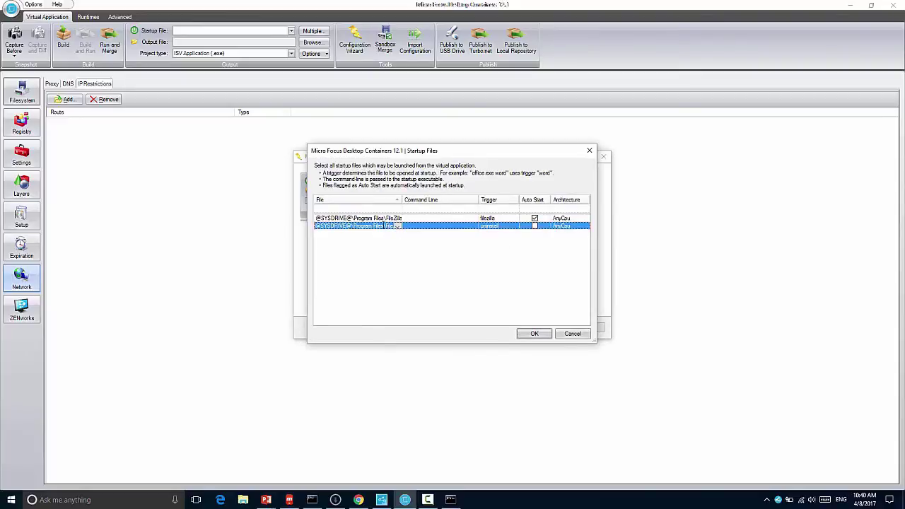
{"action": "key", "text": "Delete"}
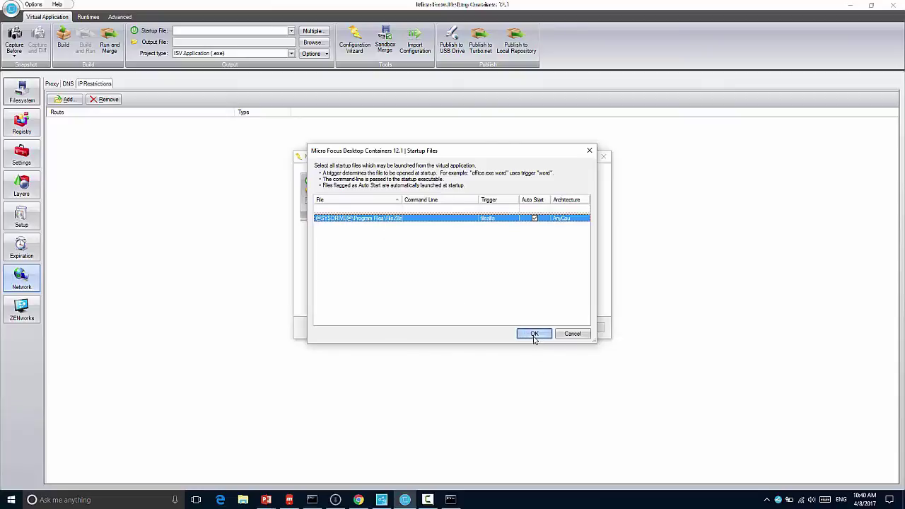
{"action": "left_click", "coordinate": [532, 335]}
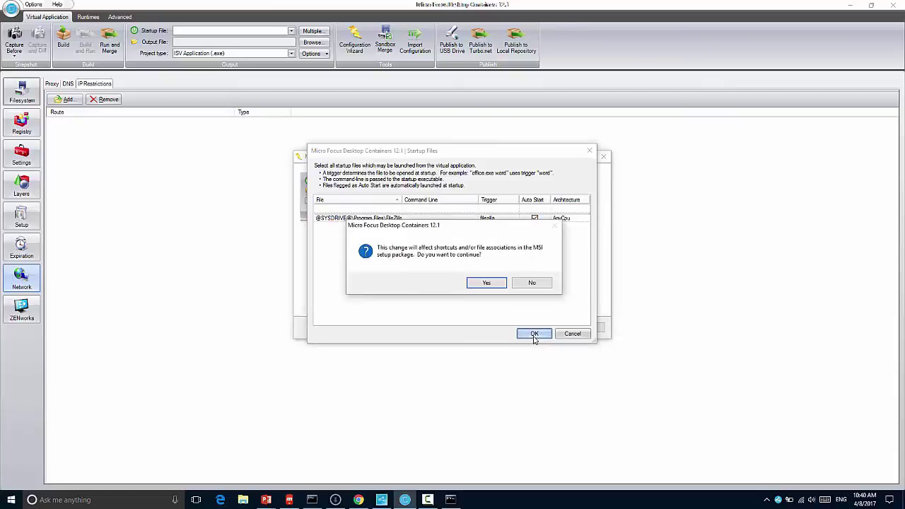
{"action": "left_click", "coordinate": [495, 284]}
Step: Save the output executable as 'filezill' in a newly created filezillapp folder
{"action": "left_click", "coordinate": [540, 327]}
{"action": "left_click", "coordinate": [540, 327]}
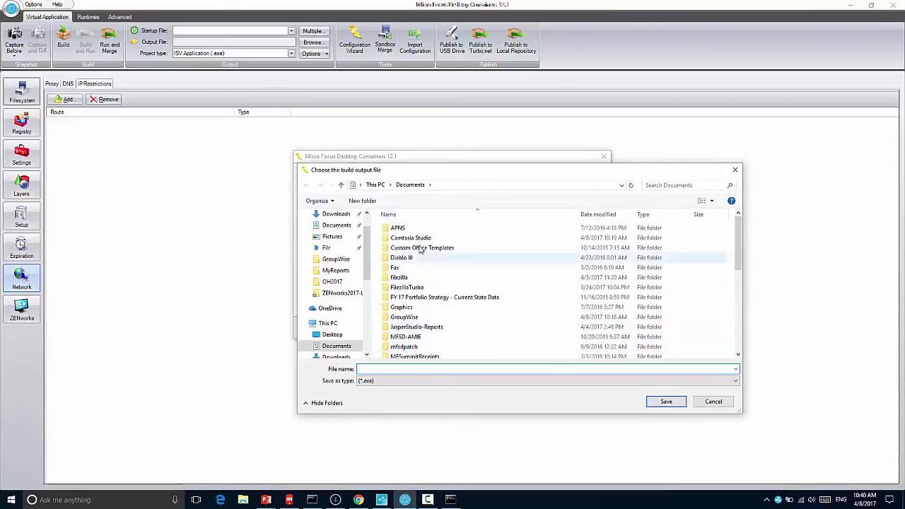
{"action": "left_click", "coordinate": [362, 201]}
{"action": "type", "text": "filezillaapp"}
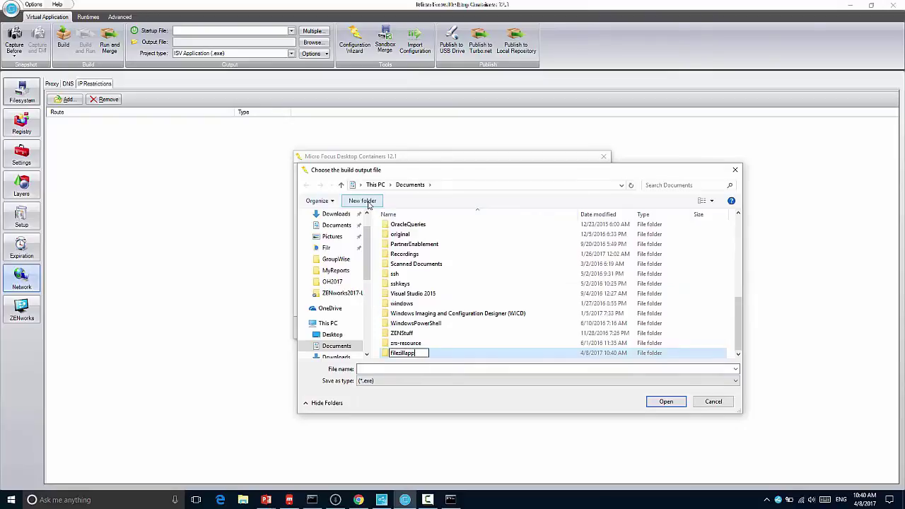
{"action": "key", "text": "Return"}
{"action": "left_click", "coordinate": [417, 369]}
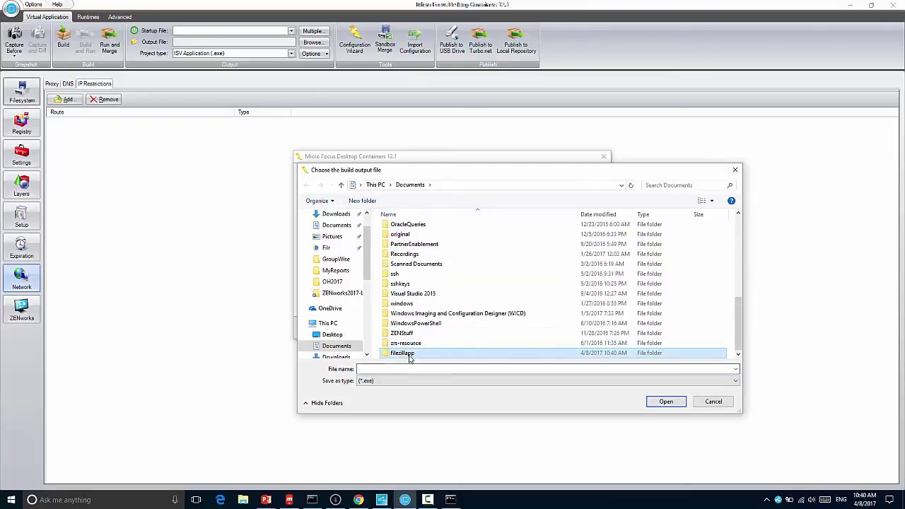
{"action": "key", "text": "Return"}
{"action": "type", "text": "filezilla"}
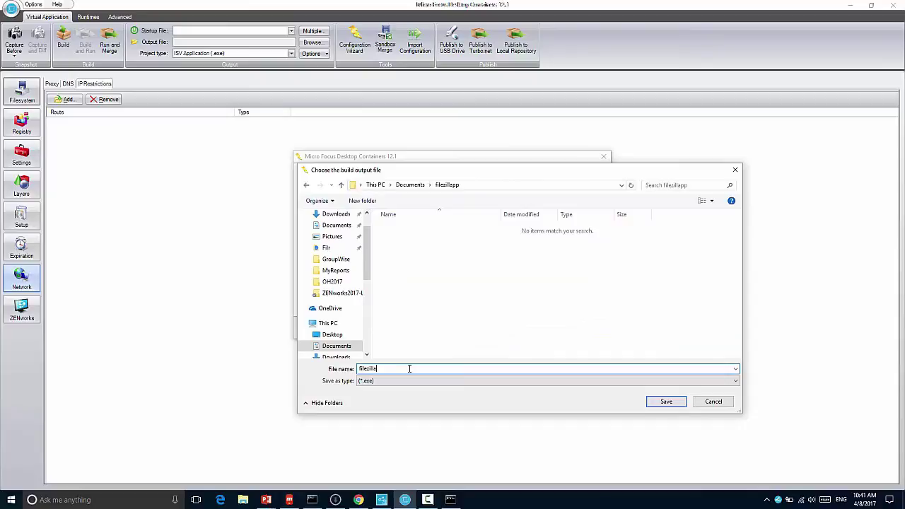
{"action": "key", "text": "Return"}
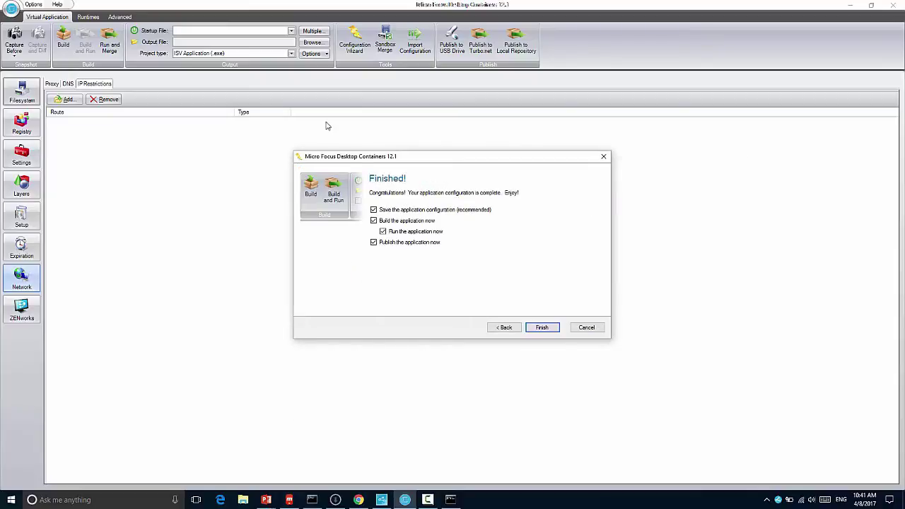
Step: Disable running after build, finish the wizard, and save the configuration as 'filezilla'
{"action": "left_click", "coordinate": [383, 232]}
{"action": "left_click", "coordinate": [542, 329]}
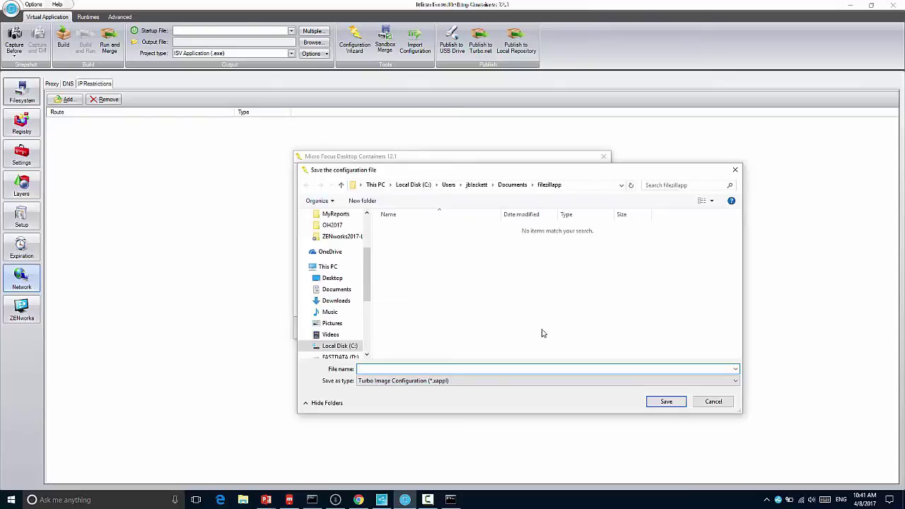
{"action": "type", "text": "filezilla"}
{"action": "key", "text": "Return"}
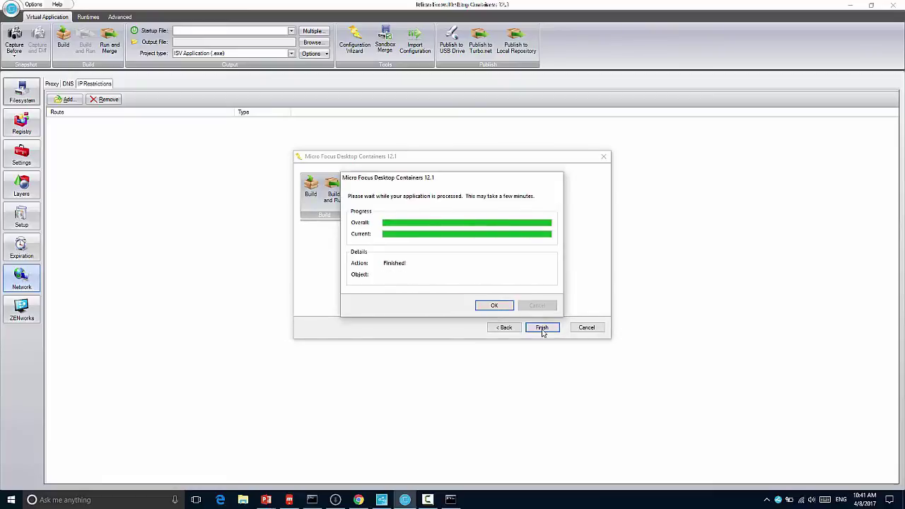
{"action": "left_click", "coordinate": [483, 307]}
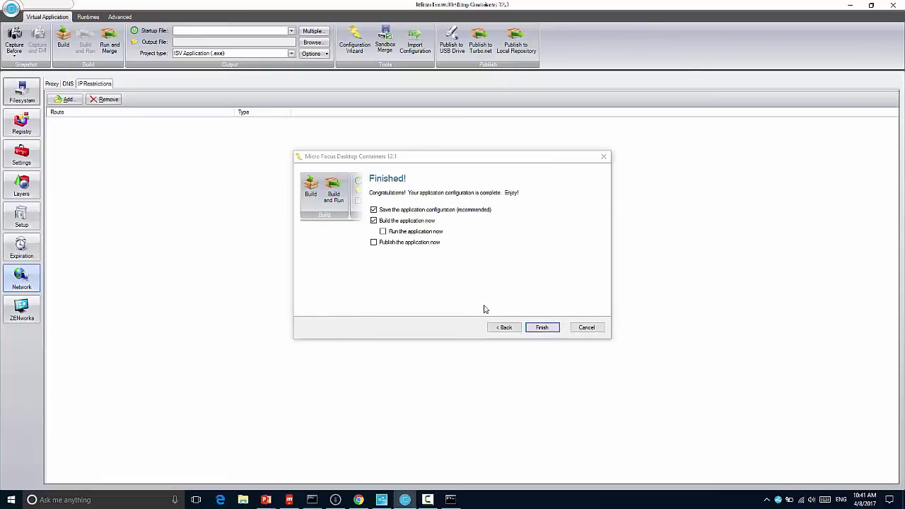
Step: Close the wizard to return to the FileZilla project and open the application menu's recent configurations
{"action": "left_click", "coordinate": [535, 328]}
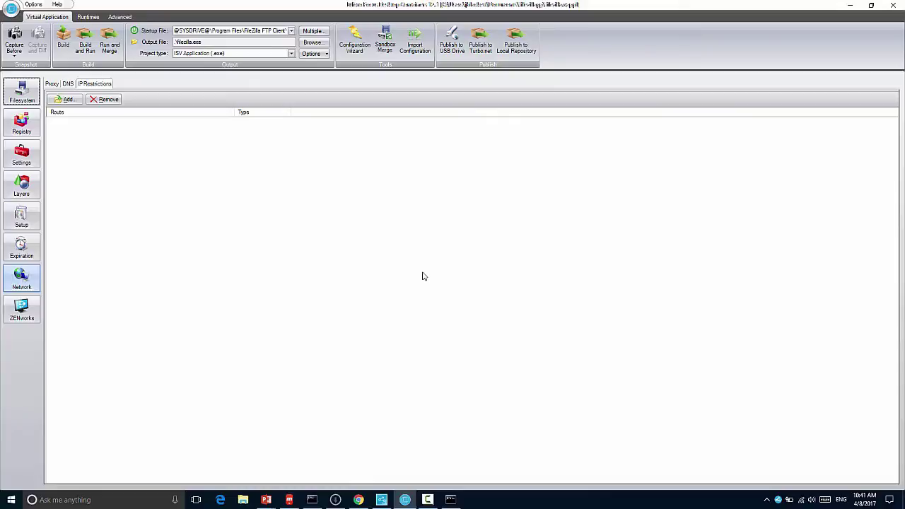
{"action": "left_click", "coordinate": [11, 10]}
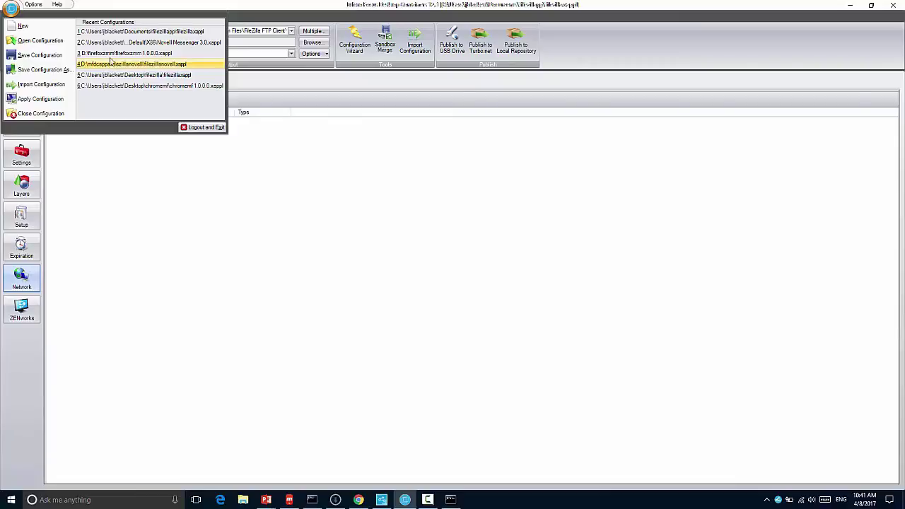
Step: Open the firefoxzmm configuration and confirm IP restrictions deny 0.0.0.0 and allow zavzmm.zenguru.info
{"action": "left_click", "coordinate": [111, 54]}
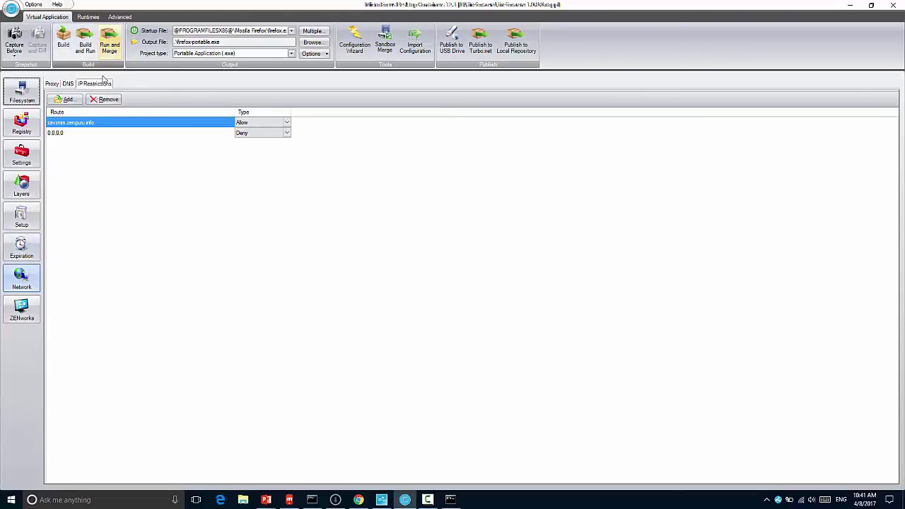
{"action": "double_click", "coordinate": [58, 134]}
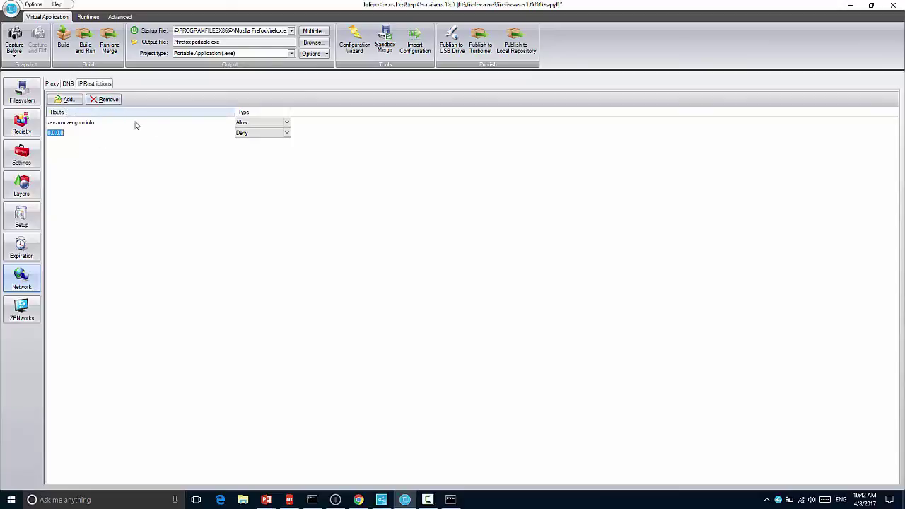
{"action": "left_click", "coordinate": [250, 125]}
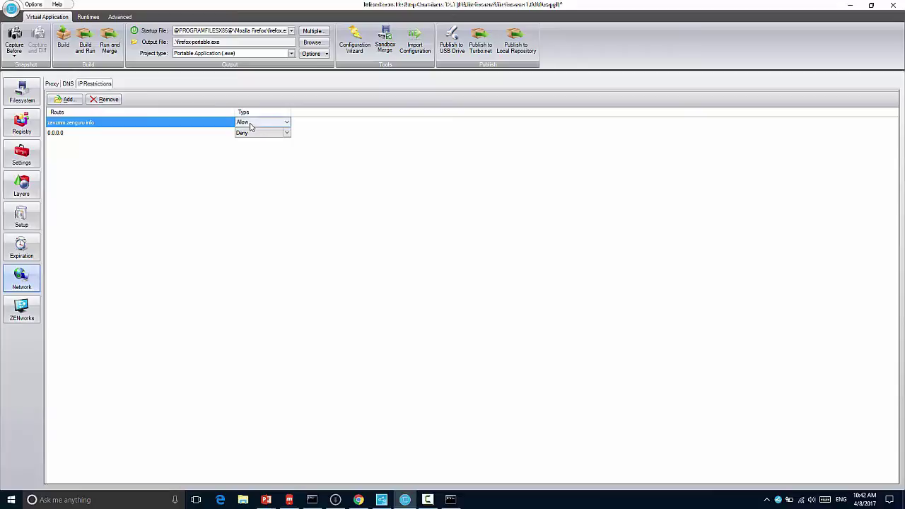
{"action": "left_click", "coordinate": [251, 126]}
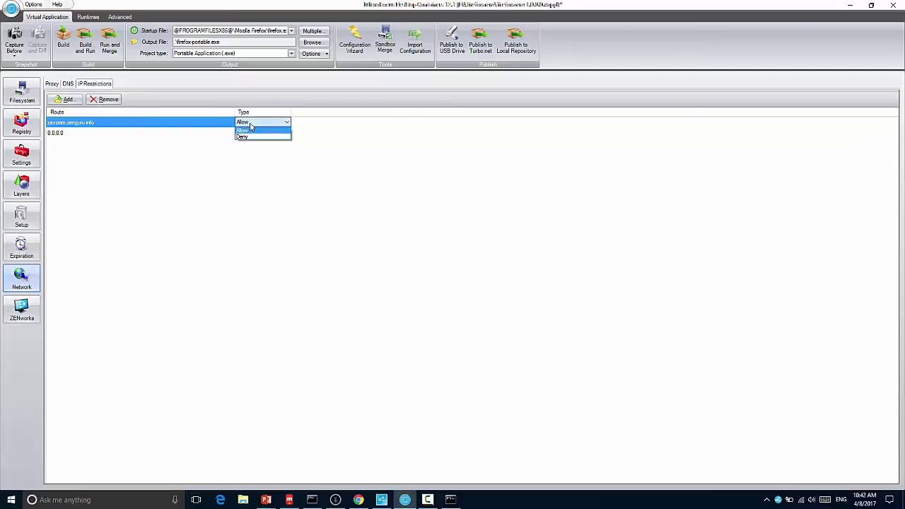
{"action": "left_click", "coordinate": [269, 175]}
{"action": "left_click", "coordinate": [12, 10]}
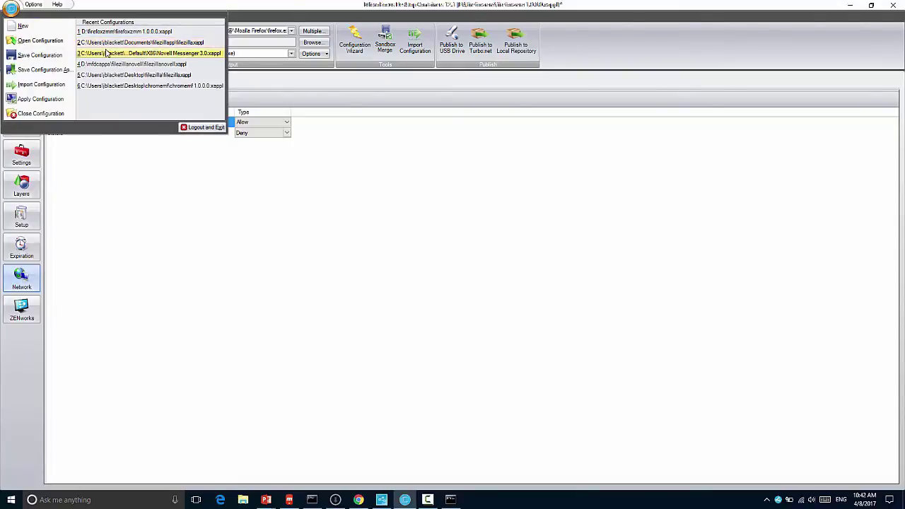
Step: Review the Project type choices and the portable build Options panel, then close the options
{"action": "left_click", "coordinate": [243, 54]}
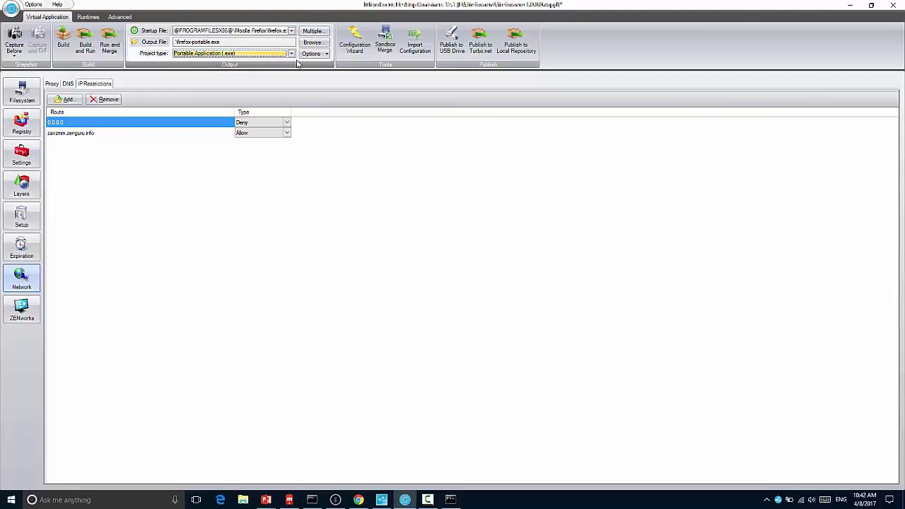
{"action": "left_click", "coordinate": [325, 54]}
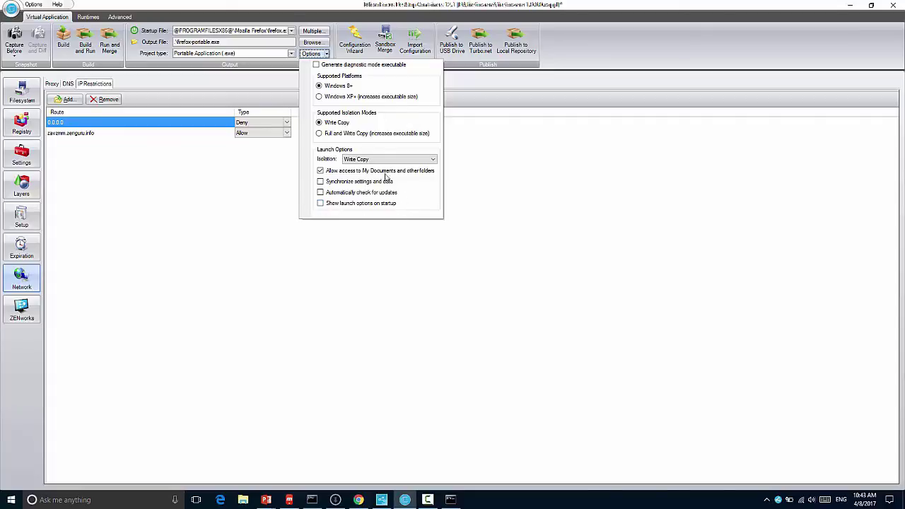
{"action": "left_click", "coordinate": [437, 254]}
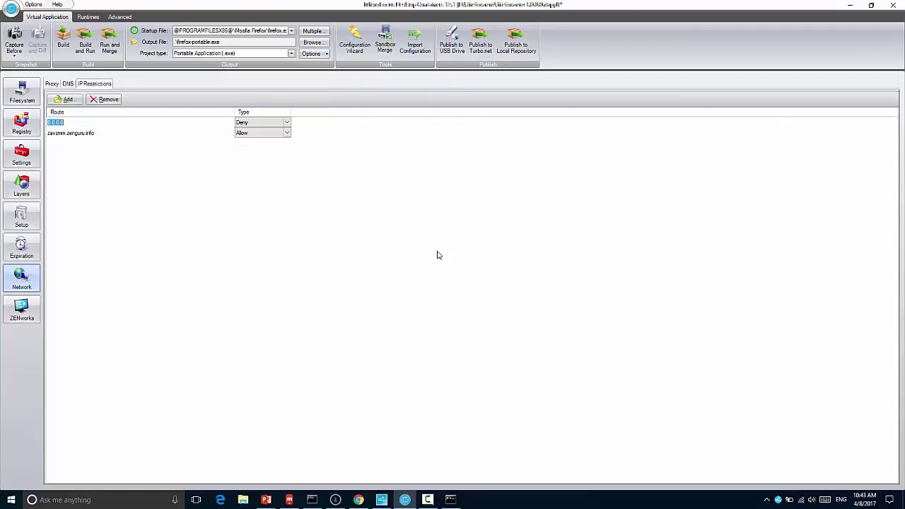
Step: Browse to the Desktop\filezilla folder in File Explorer and launch the portable filezilla.exe
{"action": "left_click", "coordinate": [251, 500]}
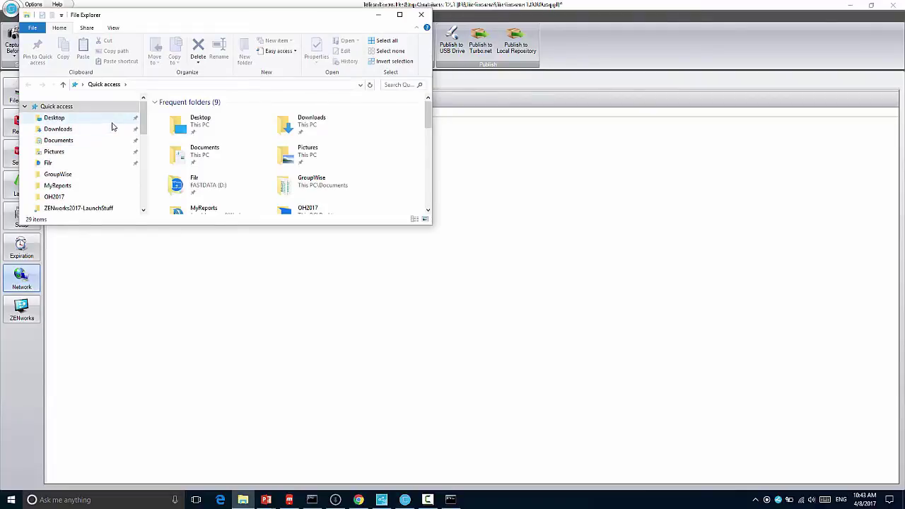
{"action": "left_click", "coordinate": [111, 120]}
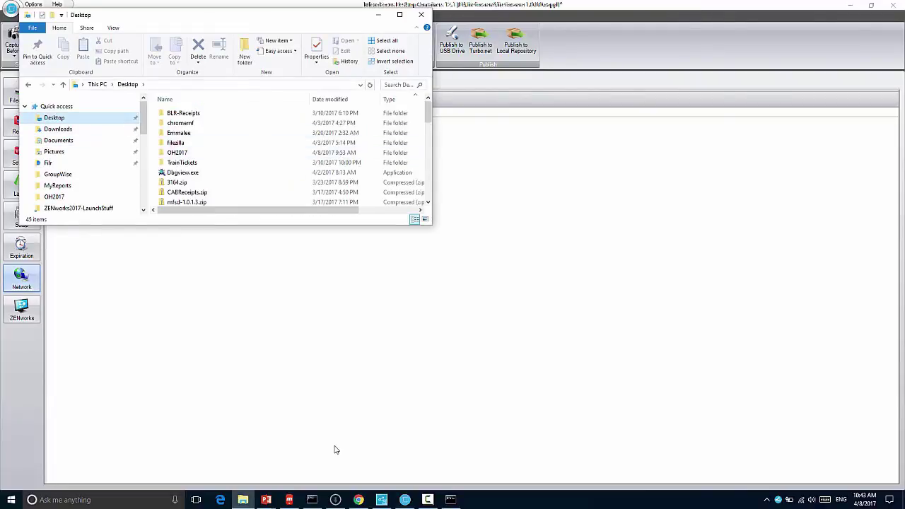
{"action": "left_click", "coordinate": [242, 500]}
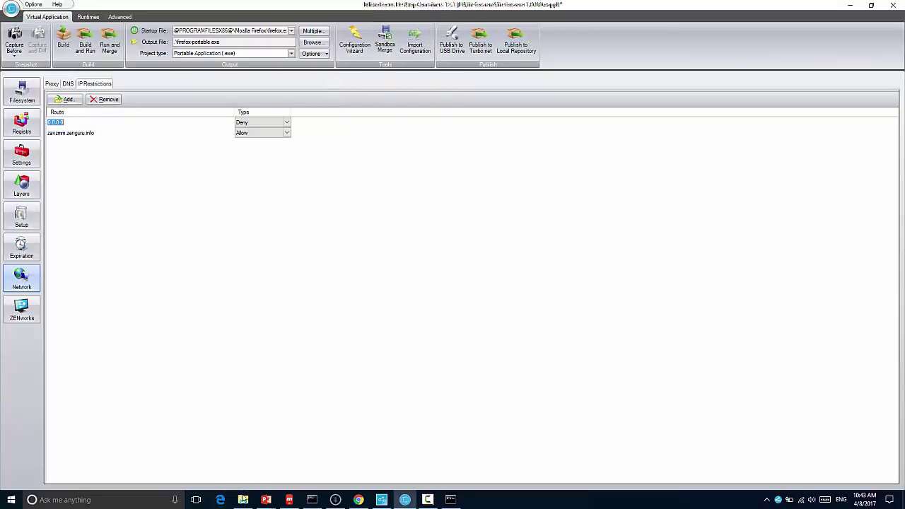
{"action": "left_click", "coordinate": [243, 501]}
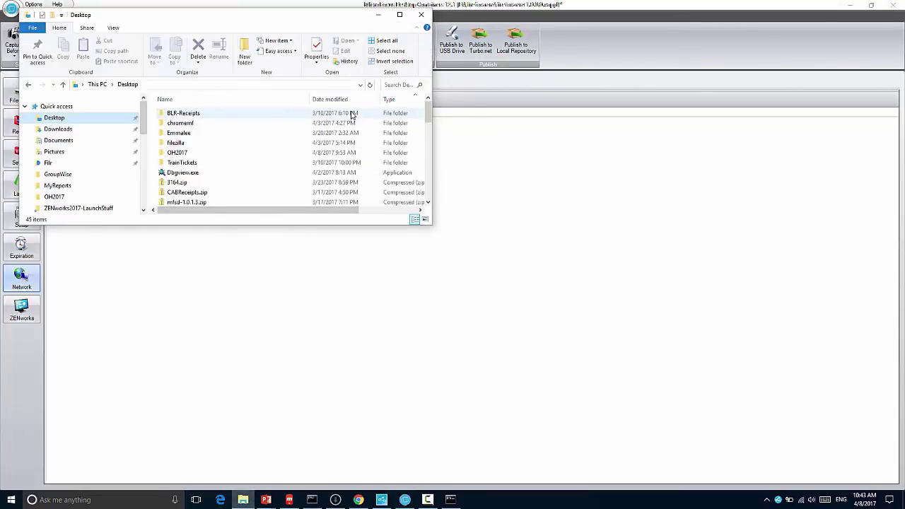
{"action": "double_click", "coordinate": [332, 144]}
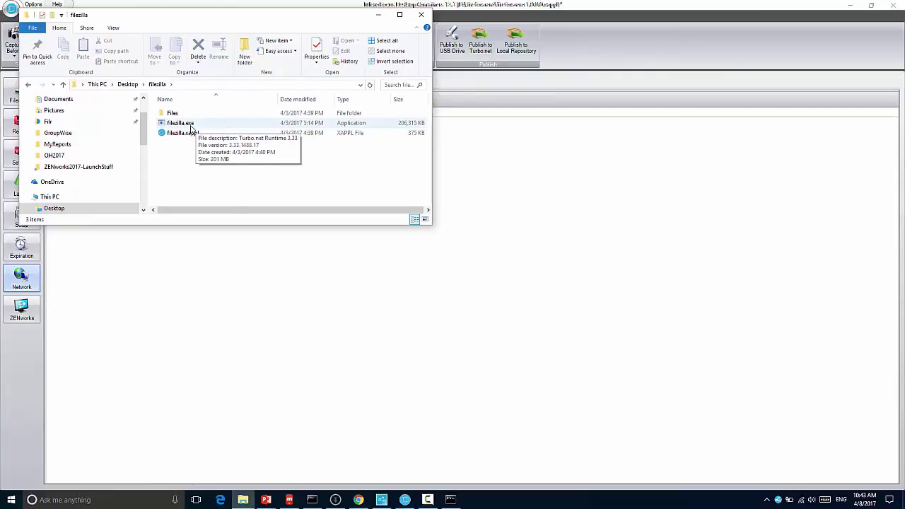
{"action": "double_click", "coordinate": [191, 127]}
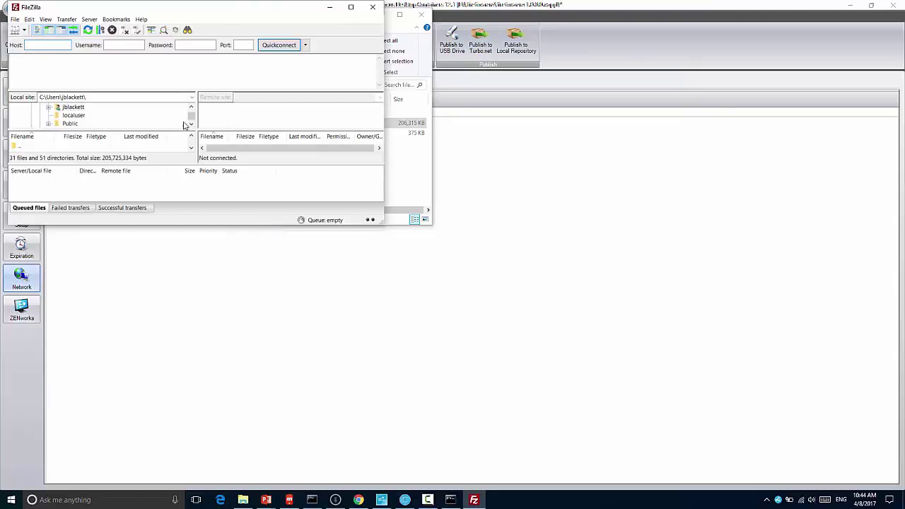
Step: Create a Site Manager entry named MF with host ftp.microfocus.com and save it
{"action": "left_click", "coordinate": [23, 32]}
{"action": "left_click", "coordinate": [14, 19]}
{"action": "left_click", "coordinate": [15, 19]}
{"action": "left_click", "coordinate": [39, 30]}
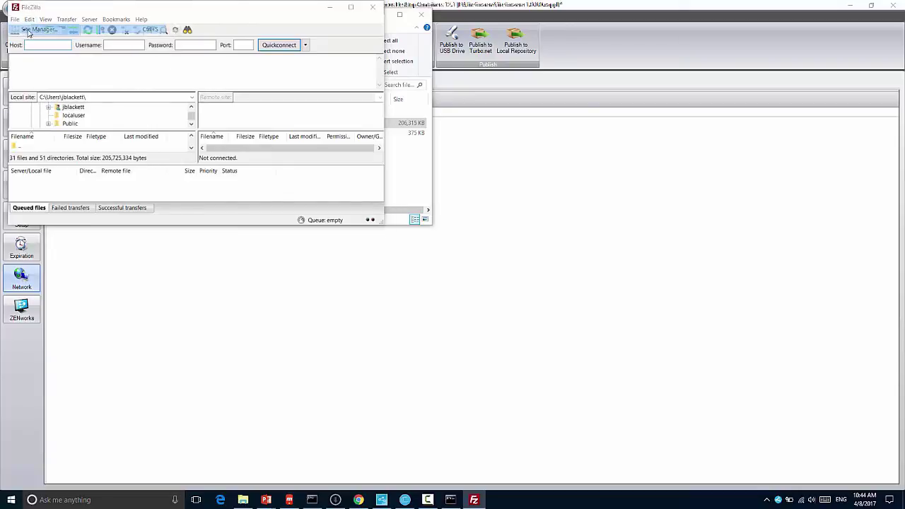
{"action": "left_click", "coordinate": [87, 164]}
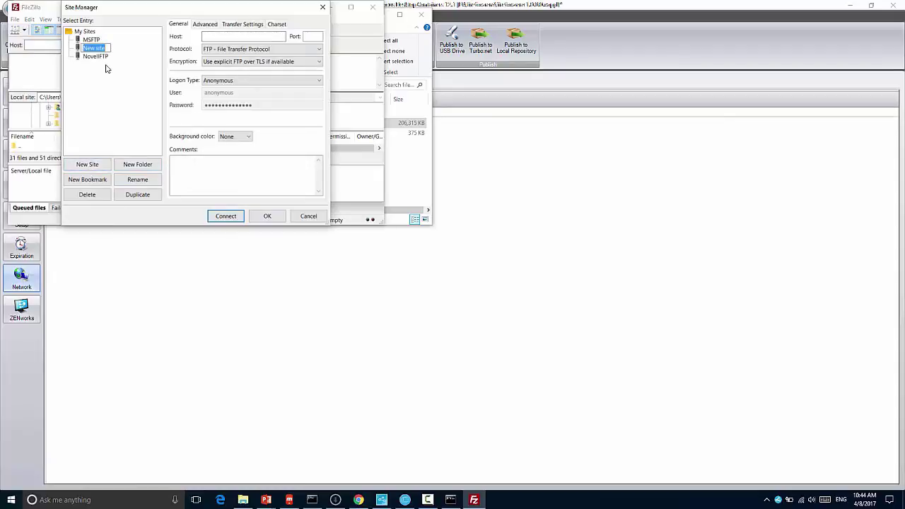
{"action": "type", "text": "MF"}
{"action": "key", "text": "Return"}
{"action": "left_click", "coordinate": [212, 36]}
{"action": "type", "text": "ftp.microfoc"}
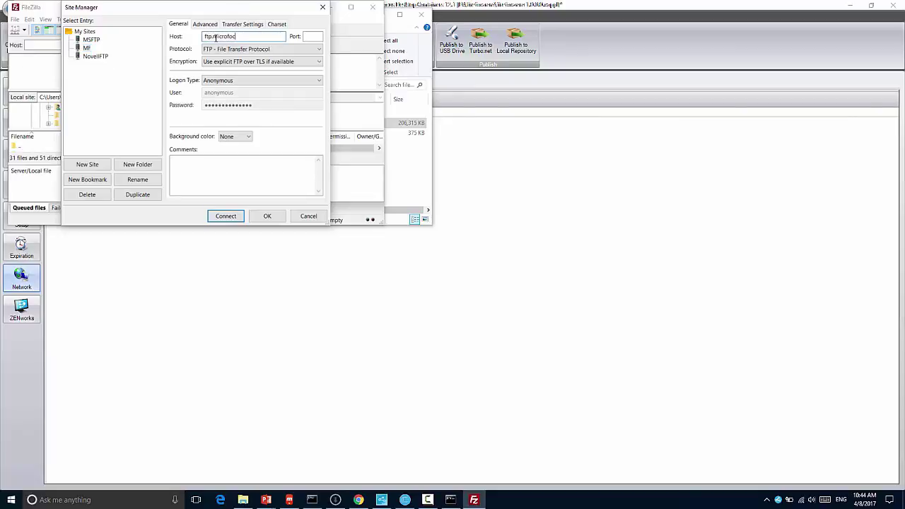
{"action": "type", "text": "us.com"}
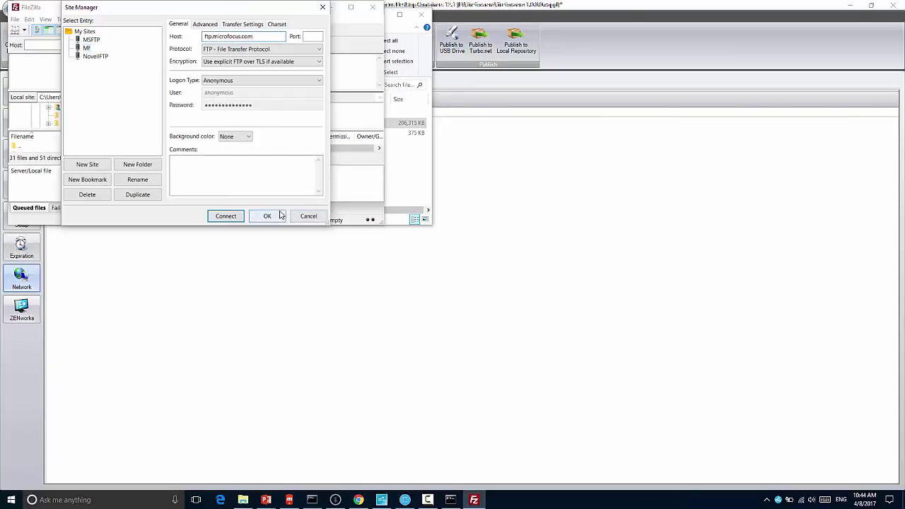
{"action": "left_click", "coordinate": [267, 217]}
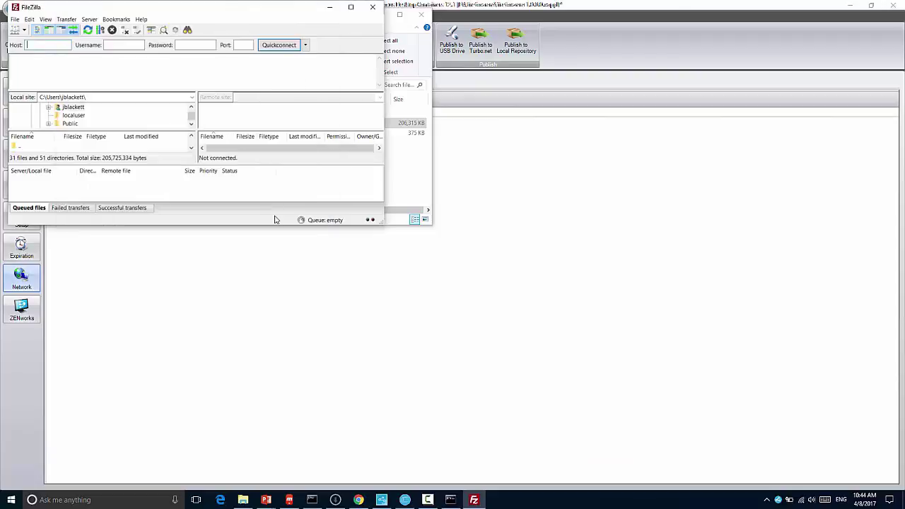
Step: Exit the portable FileZilla client
{"action": "left_click", "coordinate": [372, 8]}
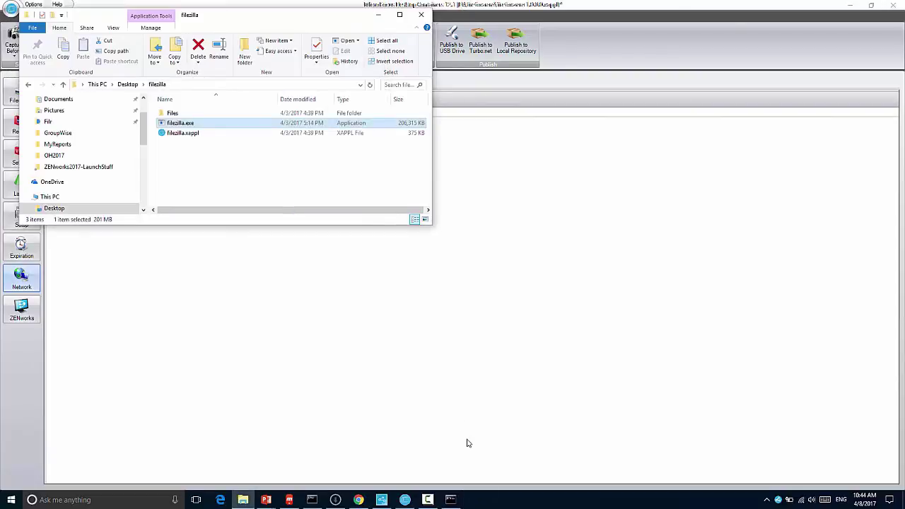